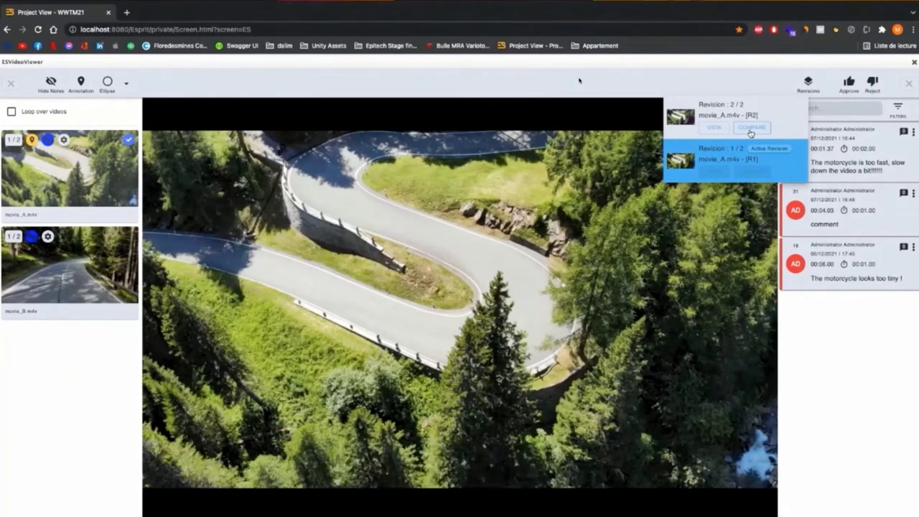
Overlay movie_A revisions R1 and R2, shift the split toward R2, then view them side by side.
{"action": "left_click", "coordinate": [751, 130]}
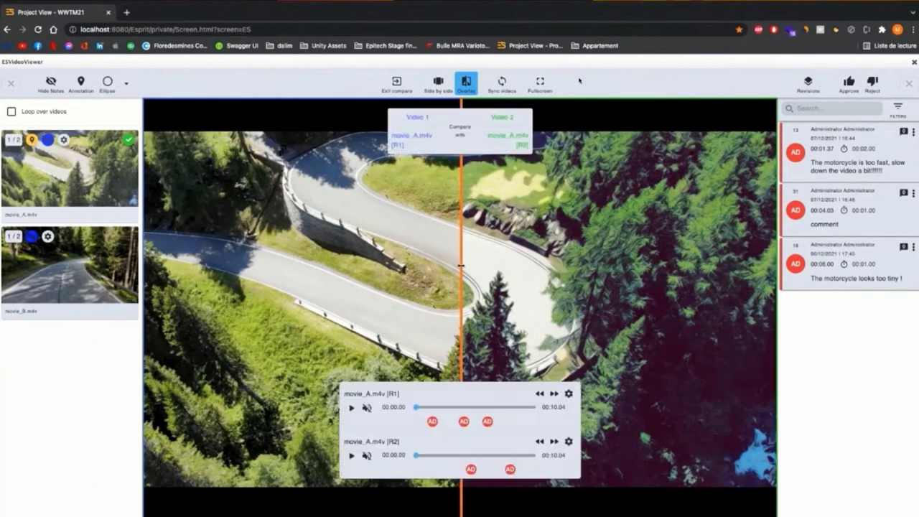
{"action": "left_click_drag", "start_coordinate": [461, 266], "coordinate": [410, 263]}
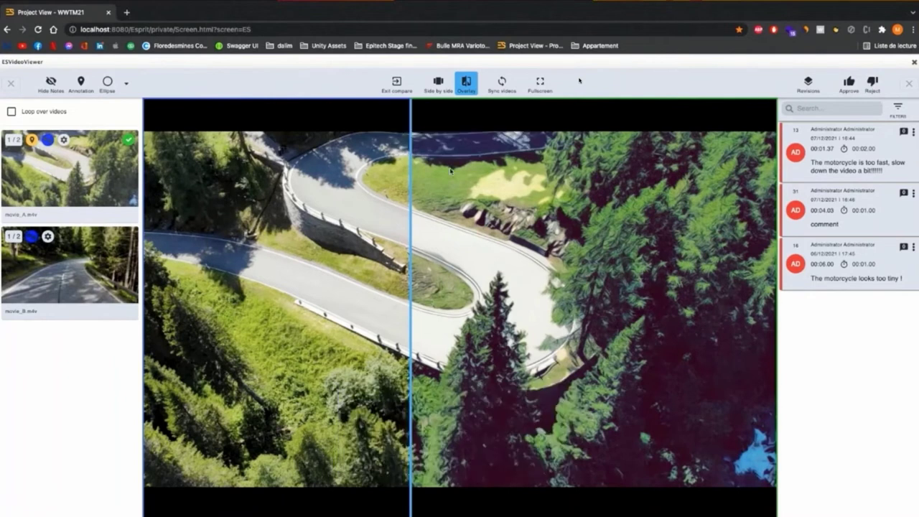
{"action": "left_click", "coordinate": [438, 84]}
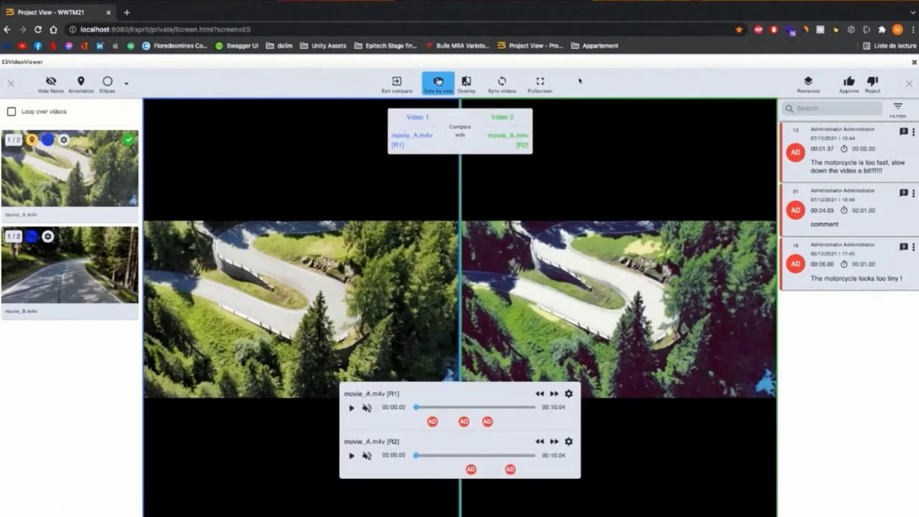
{"action": "left_click", "coordinate": [352, 407]}
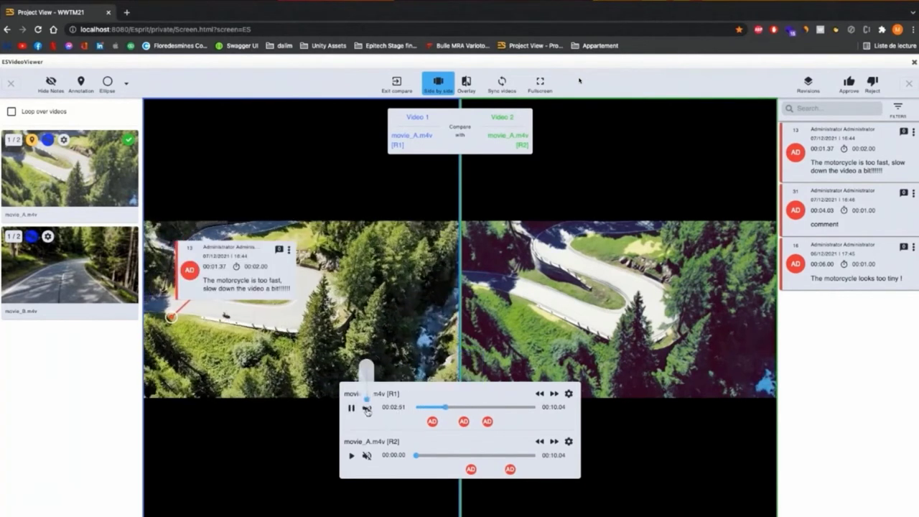
{"action": "left_click", "coordinate": [352, 407]}
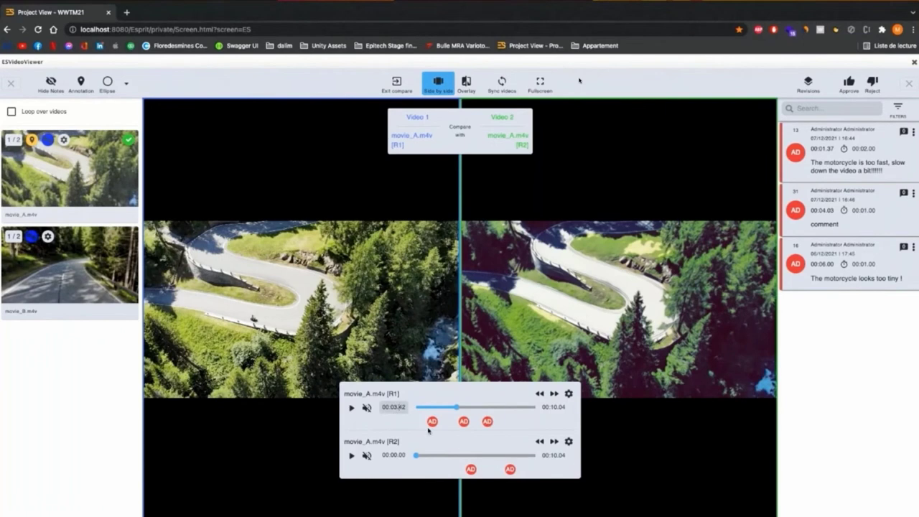
{"action": "type", "text": "4"}
{"action": "key", "text": "Return"}
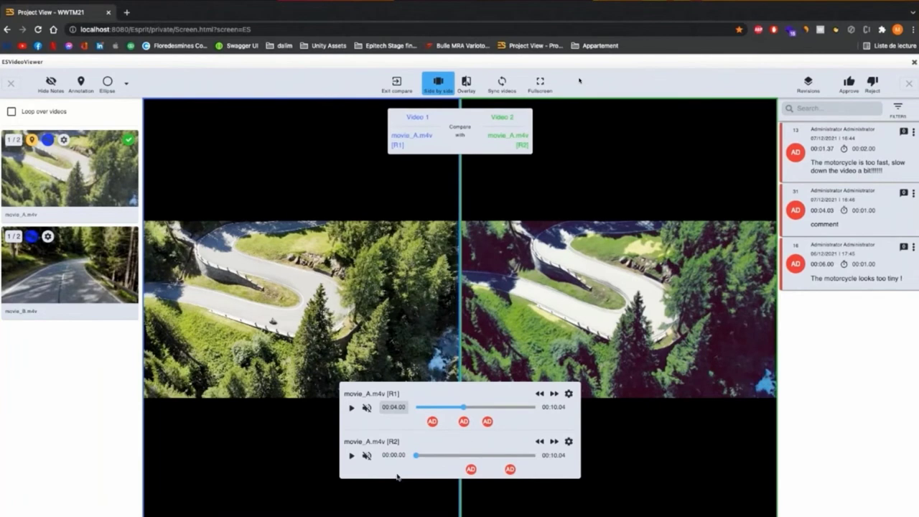
{"action": "left_click", "coordinate": [395, 456]}
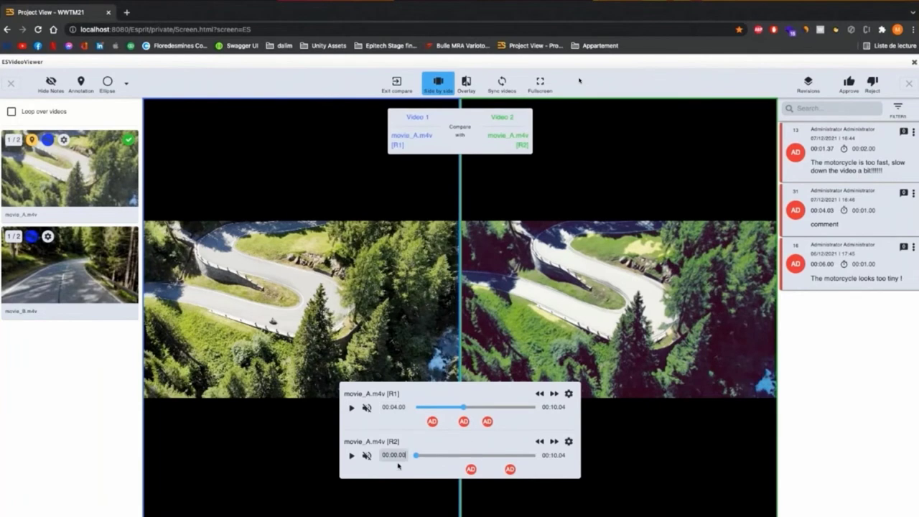
{"action": "type", "text": "5"}
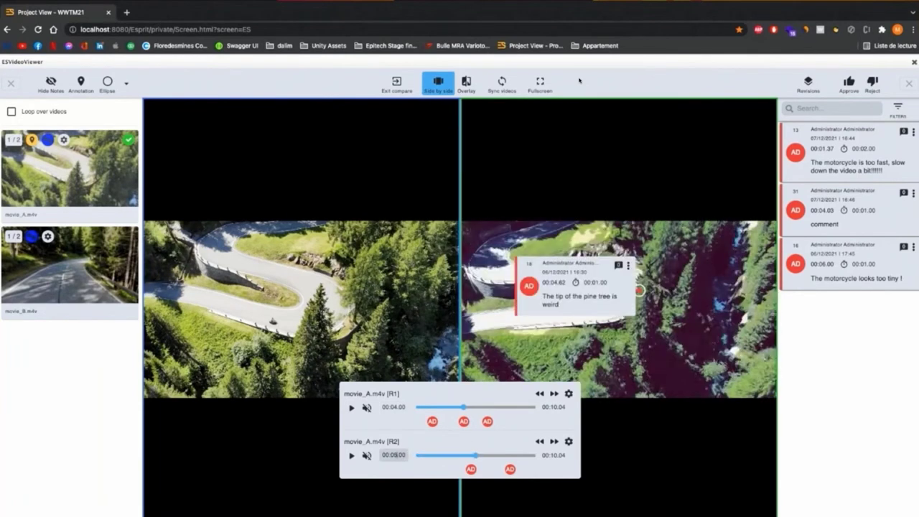
{"action": "key", "text": "Return"}
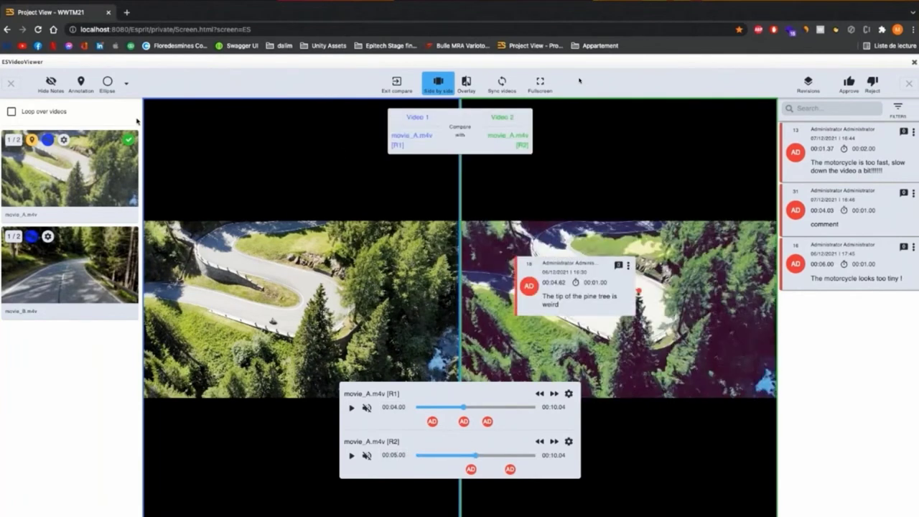
{"action": "left_click", "coordinate": [57, 96]}
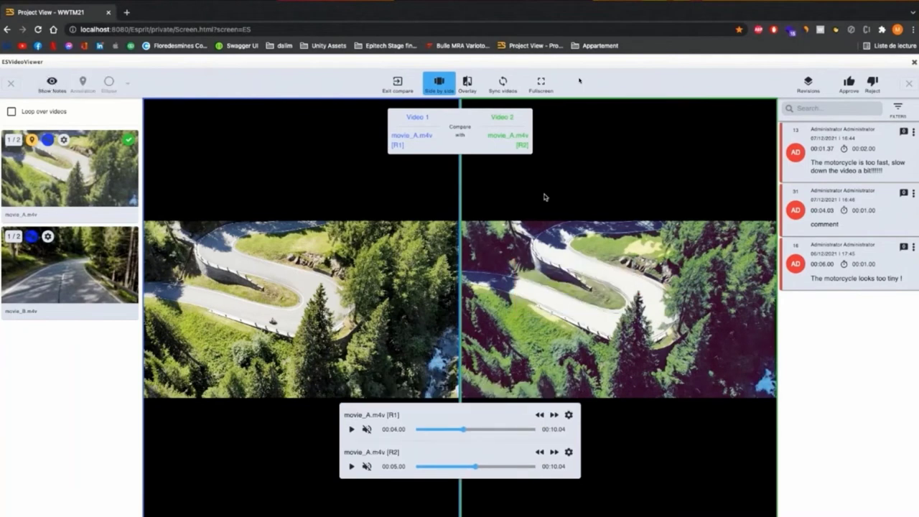
{"action": "left_click", "coordinate": [547, 86]}
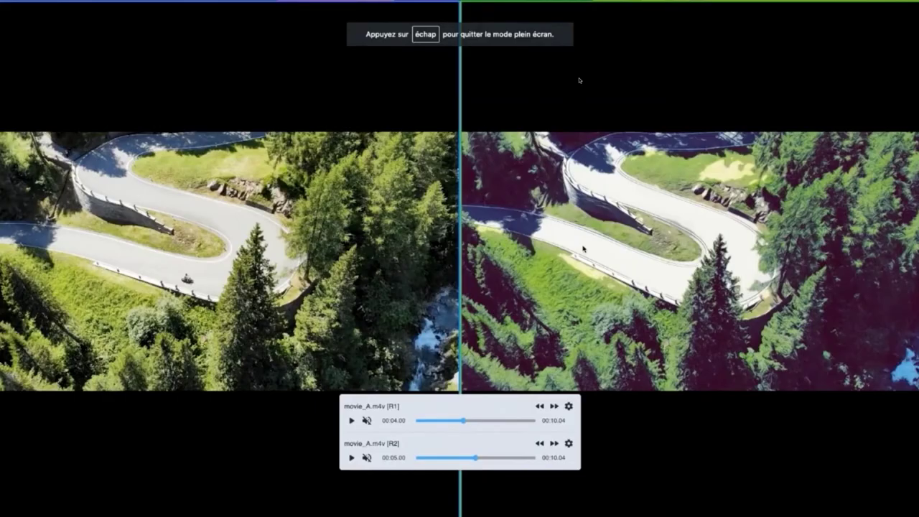
{"action": "key", "text": "Escape"}
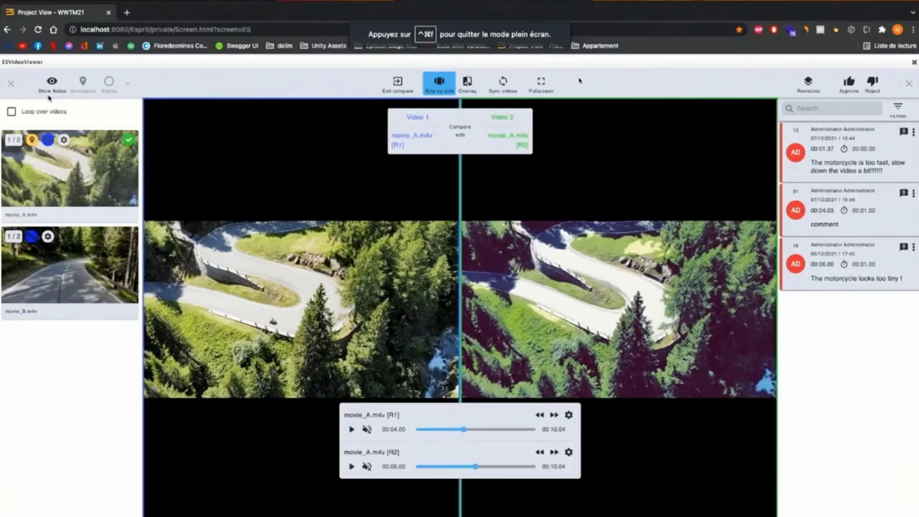
{"action": "left_click", "coordinate": [50, 84]}
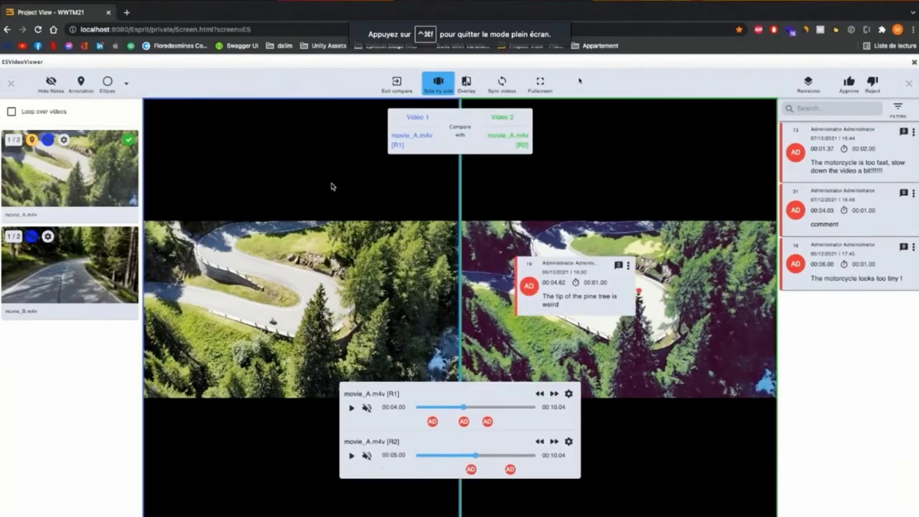
{"action": "left_click", "coordinate": [467, 86]}
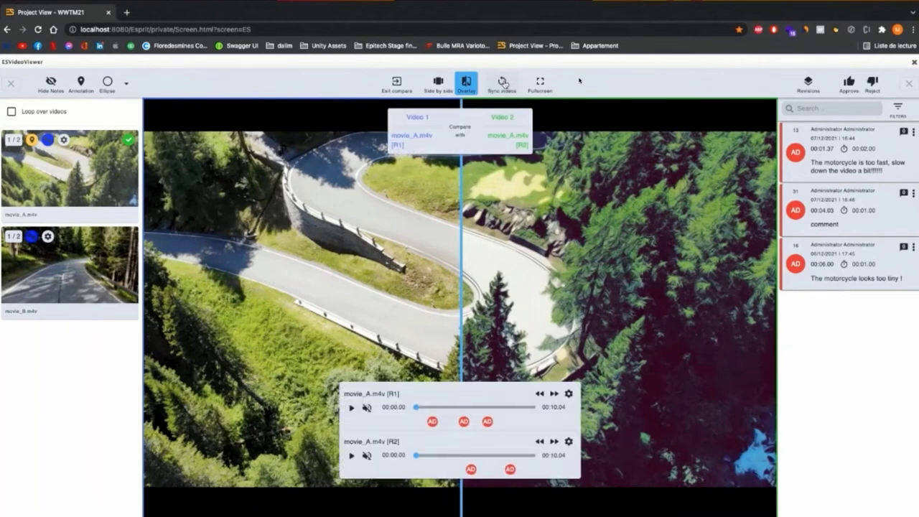
Sync both movie_A revisions, seek to 00:05.19, step forward to 00:05.59, then desync them.
{"action": "left_click", "coordinate": [504, 83]}
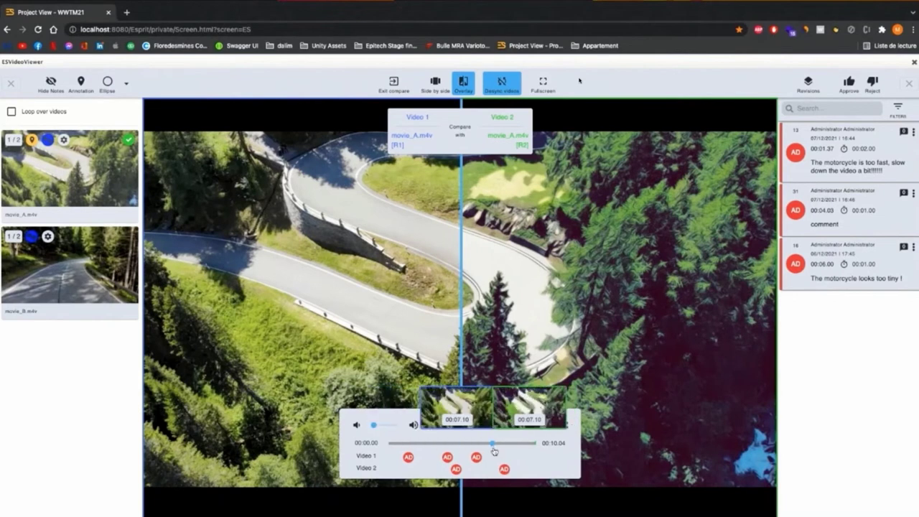
{"action": "left_click", "coordinate": [429, 447]}
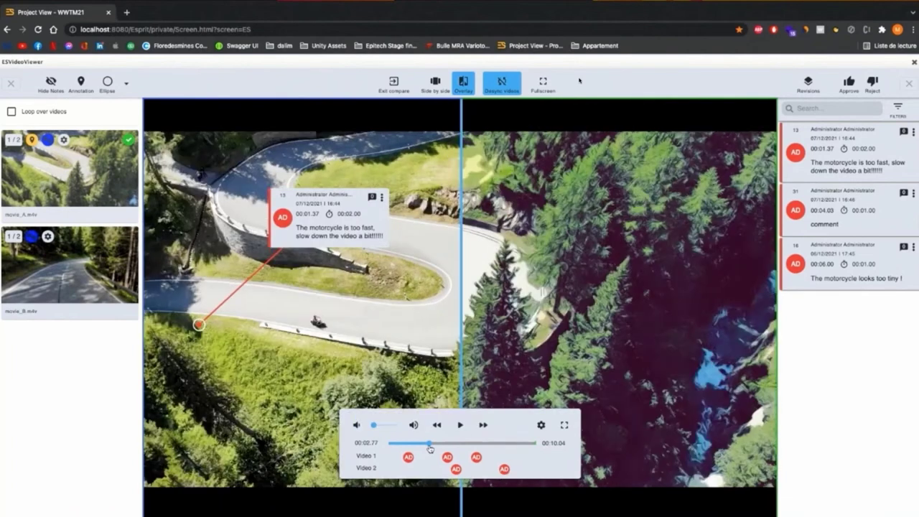
{"action": "left_click", "coordinate": [465, 445]}
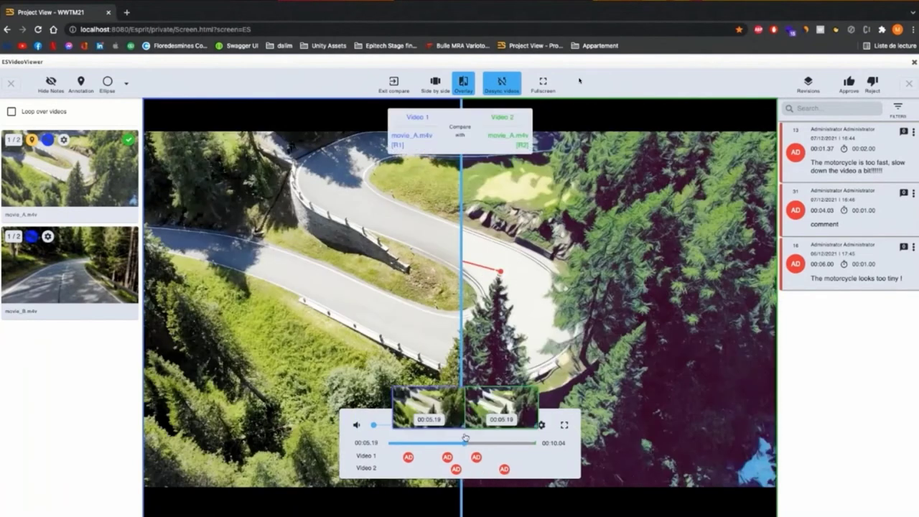
{"action": "mouse_move", "coordinate": [461, 376]}
{"action": "left_mouse_down"}
{"action": "mouse_move", "coordinate": [251, 376]}
{"action": "mouse_move", "coordinate": [609, 376]}
{"action": "mouse_move", "coordinate": [189, 375]}
{"action": "mouse_move", "coordinate": [457, 375]}
{"action": "left_mouse_up"}
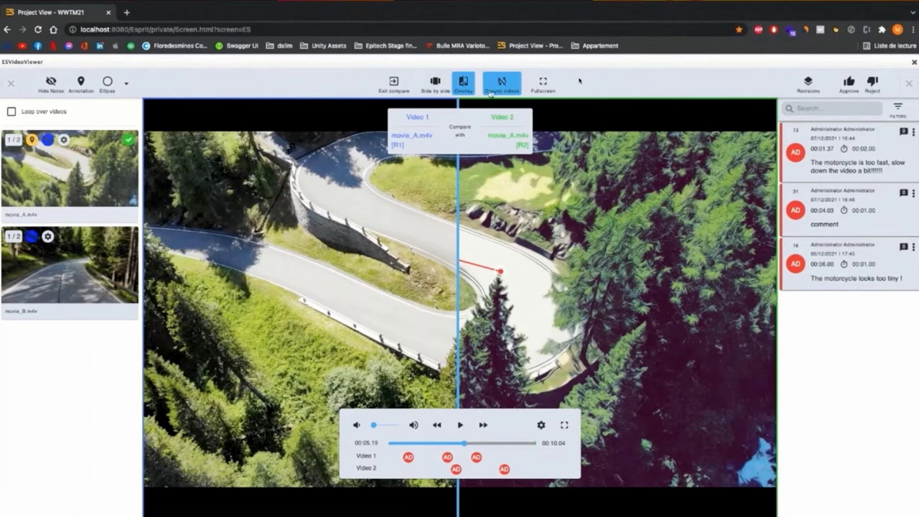
{"action": "left_click", "coordinate": [484, 424]}
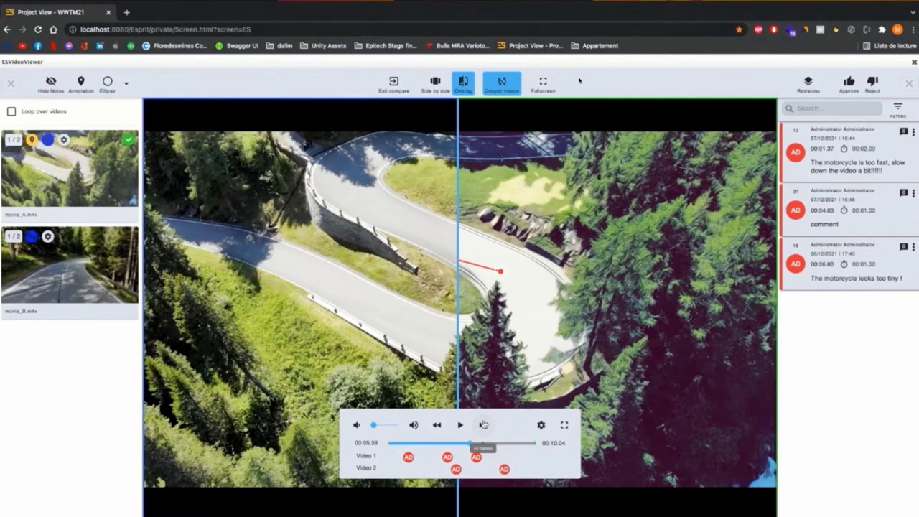
{"action": "left_click", "coordinate": [502, 82]}
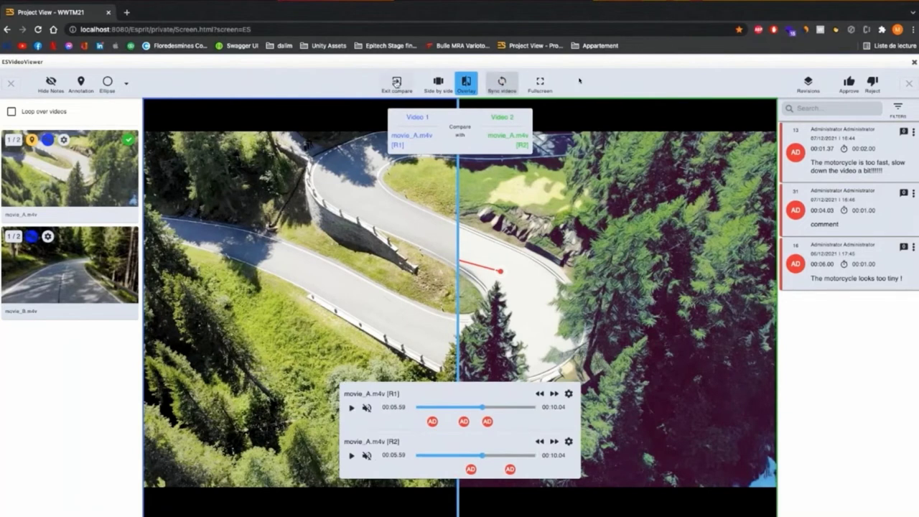
Exit compare, briefly overlay movie_A with movie_B, then return to single view of movie_C.
{"action": "left_click", "coordinate": [396, 82]}
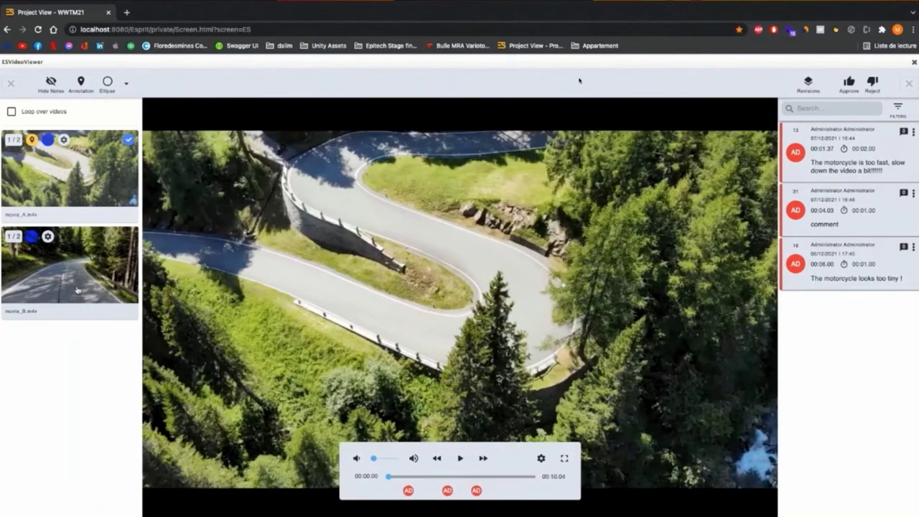
{"action": "right_click", "coordinate": [81, 269]}
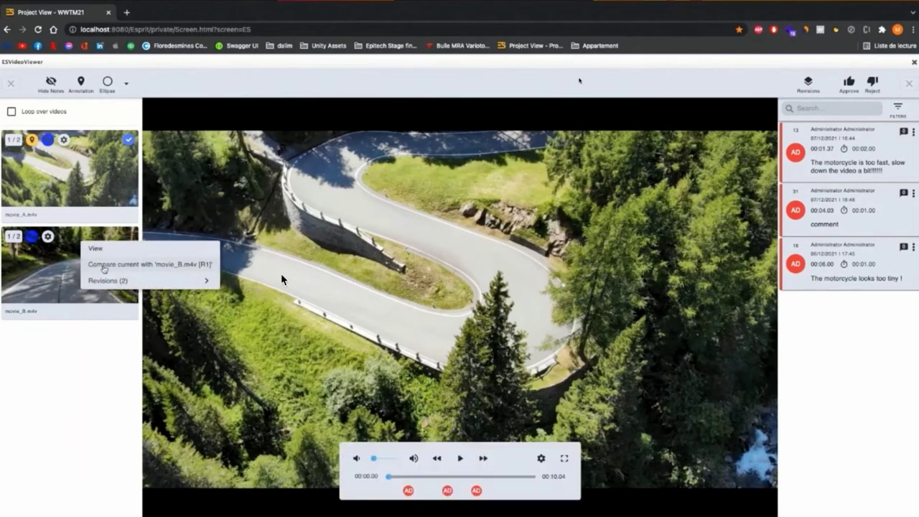
{"action": "left_click", "coordinate": [45, 270]}
{"action": "right_click", "coordinate": [66, 269]}
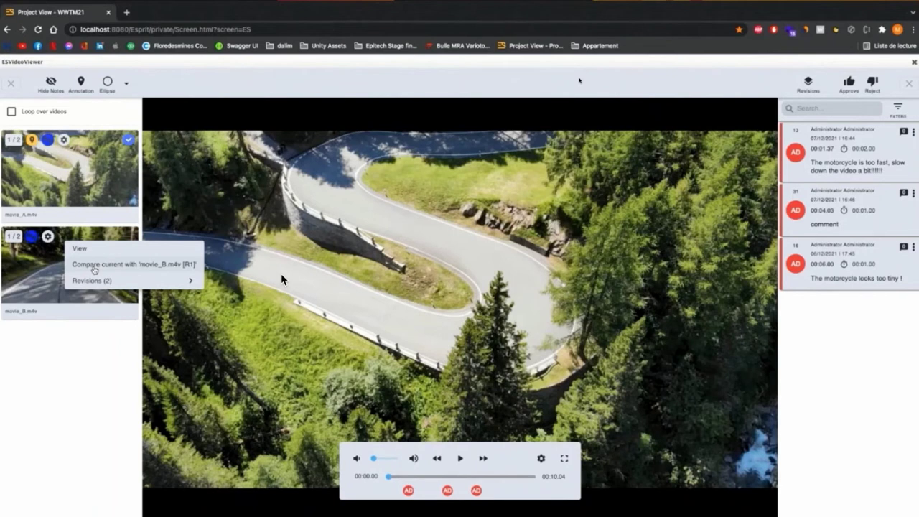
{"action": "left_click", "coordinate": [94, 267]}
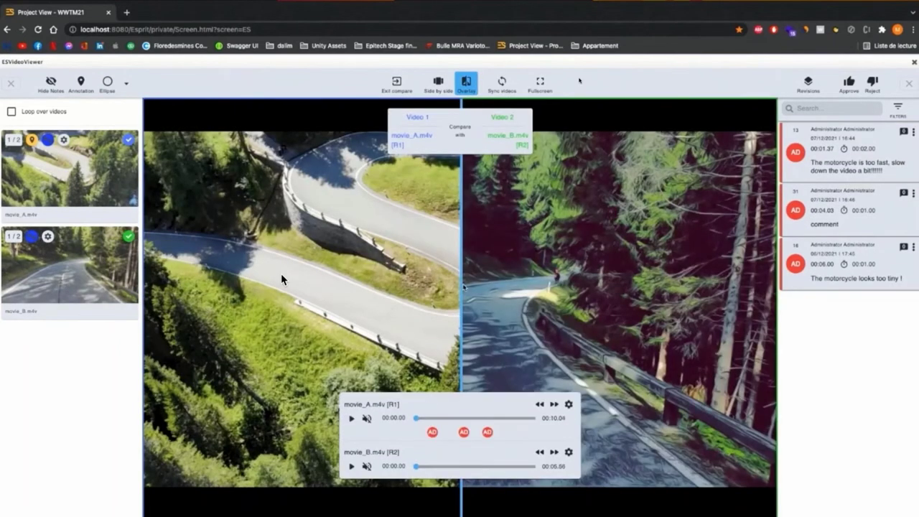
{"action": "left_click_drag", "start_coordinate": [463, 287], "coordinate": [628, 287]}
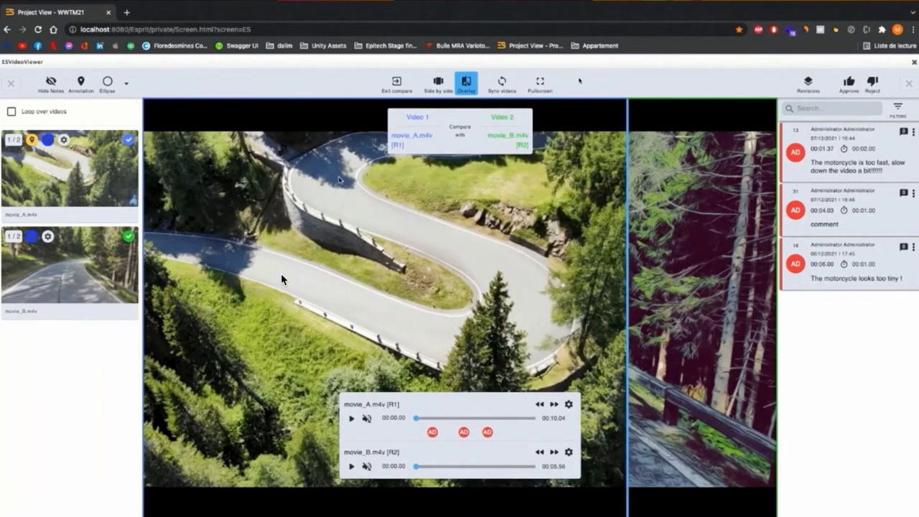
{"action": "left_click", "coordinate": [393, 84]}
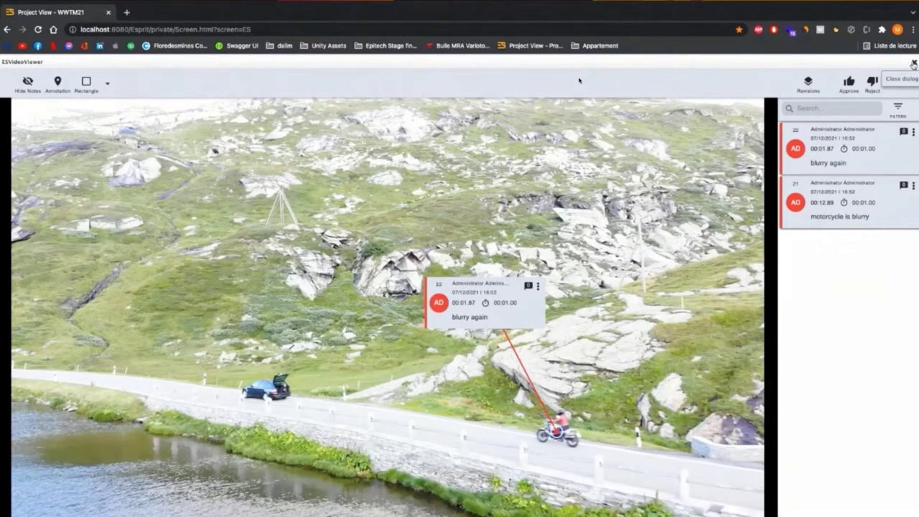
Close the viewer and generate movie_C's Note Report (all Revisions) as movie_C_HistoryReport.pdf.
{"action": "left_click", "coordinate": [913, 63]}
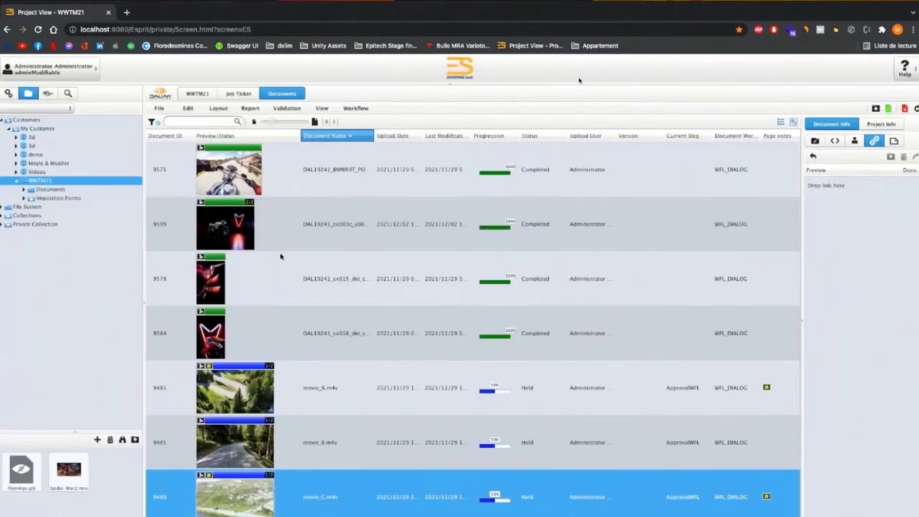
{"action": "mouse_move", "coordinate": [281, 257]}
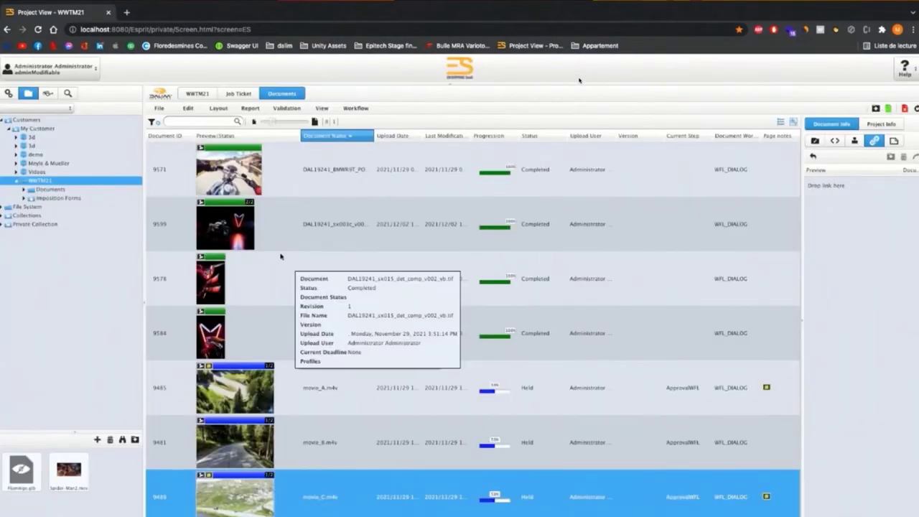
{"action": "left_click", "coordinate": [249, 107]}
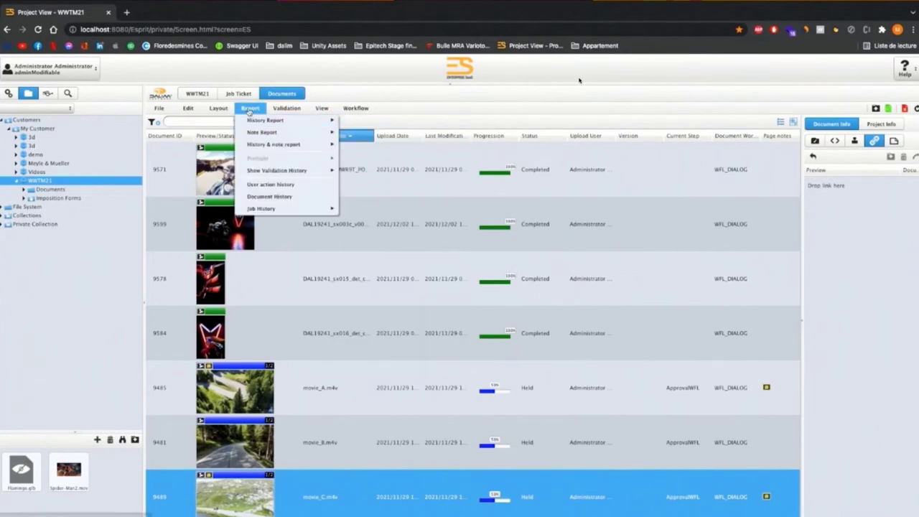
{"action": "mouse_move", "coordinate": [260, 133]}
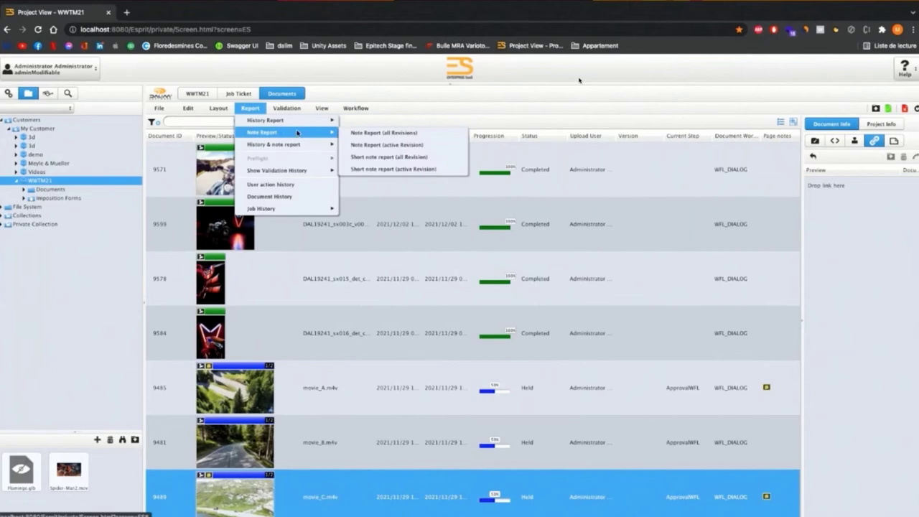
{"action": "left_click", "coordinate": [372, 137]}
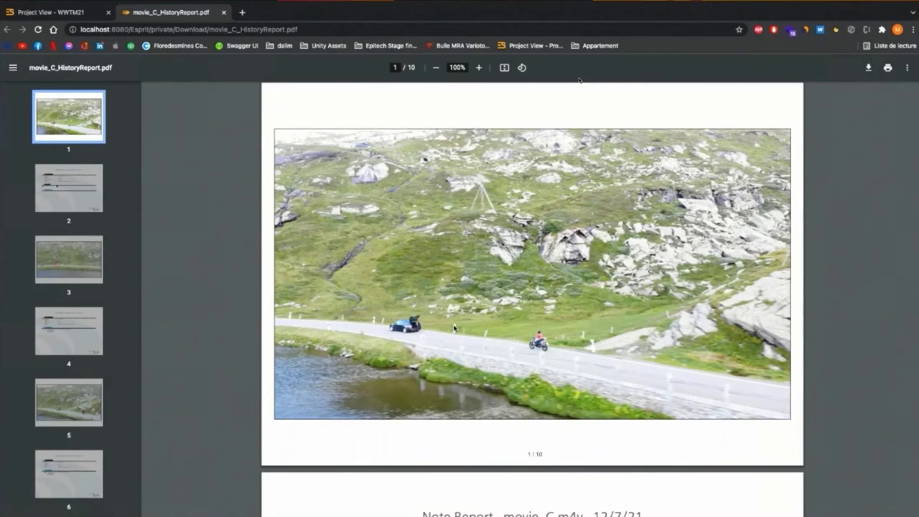
Scroll through report pages 1–3, checking the red note 21 box on page 3's photo.
{"action": "scroll", "coordinate": [549, 380], "scroll_direction": "down", "scroll_amount": 2}
{"action": "scroll", "coordinate": [548, 380], "scroll_direction": "down", "scroll_amount": 4}
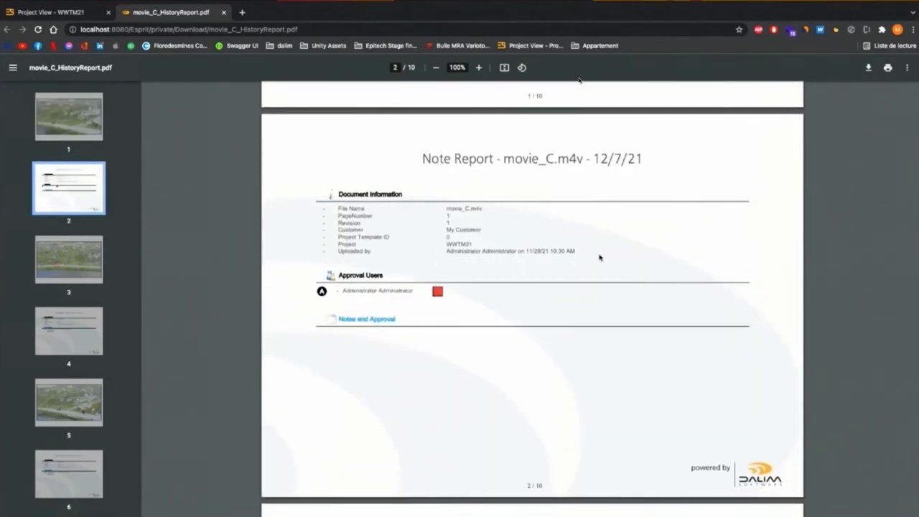
{"action": "scroll", "coordinate": [560, 263], "scroll_direction": "down", "scroll_amount": 1}
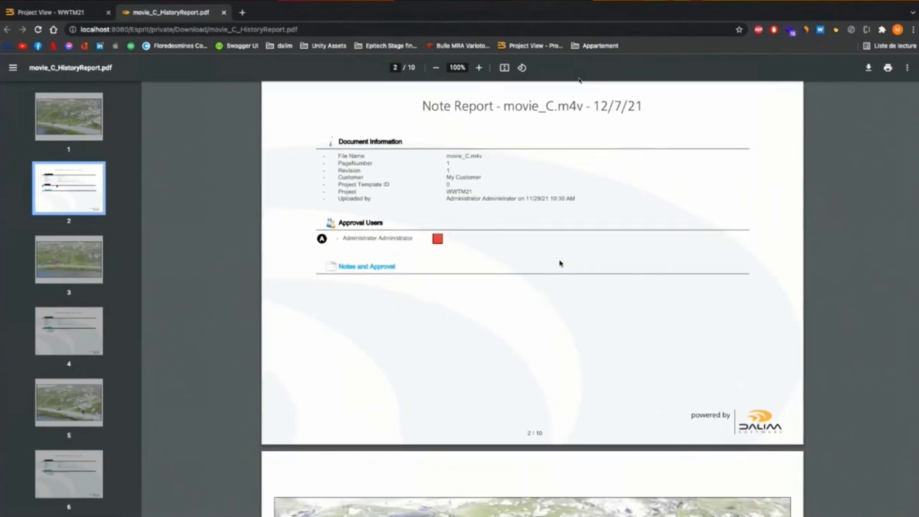
{"action": "scroll", "coordinate": [560, 263], "scroll_direction": "down", "scroll_amount": 2}
{"action": "scroll", "coordinate": [560, 261], "scroll_direction": "up", "scroll_amount": 2}
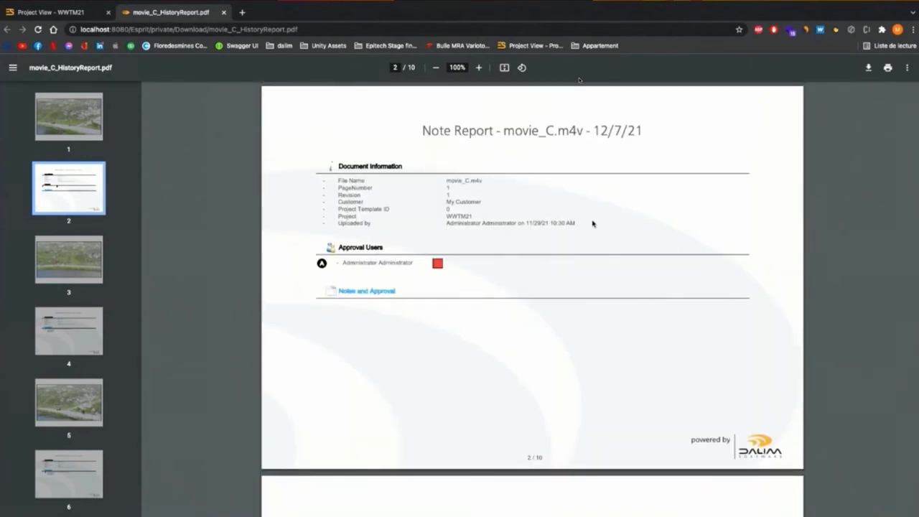
{"action": "scroll", "coordinate": [588, 274], "scroll_direction": "down", "scroll_amount": 2}
{"action": "scroll", "coordinate": [588, 274], "scroll_direction": "down", "scroll_amount": 6}
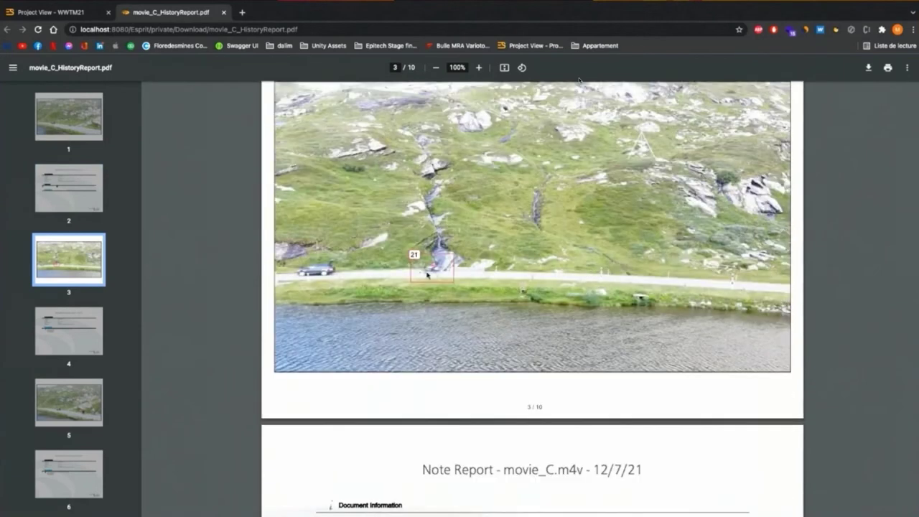
{"action": "scroll", "coordinate": [426, 275], "scroll_direction": "up", "scroll_amount": 5}
{"action": "scroll", "coordinate": [427, 275], "scroll_direction": "up", "scroll_amount": 5}
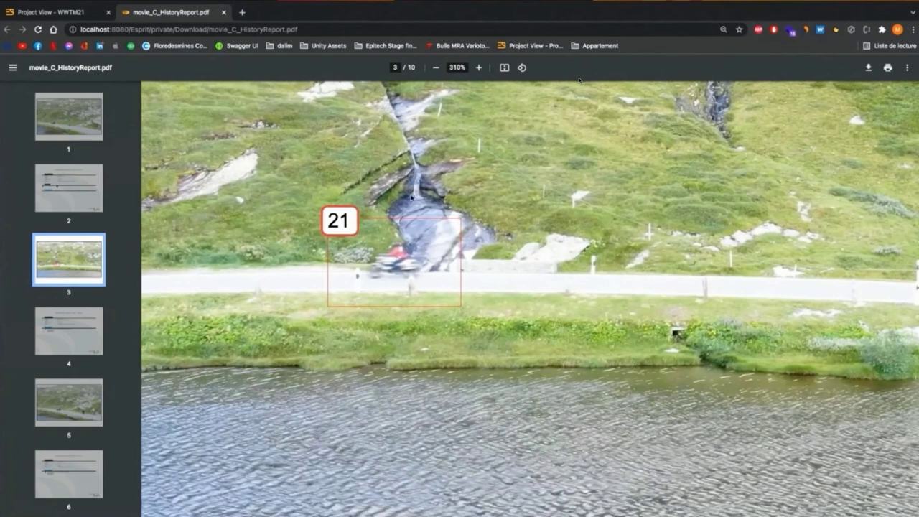
{"action": "scroll", "coordinate": [455, 328], "scroll_direction": "down", "scroll_amount": 5}
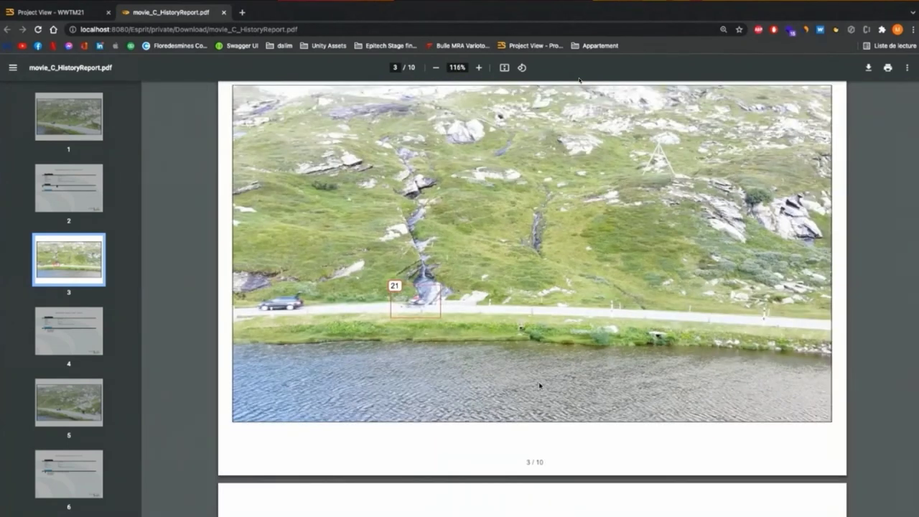
{"action": "scroll", "coordinate": [406, 309], "scroll_direction": "up", "scroll_amount": 5}
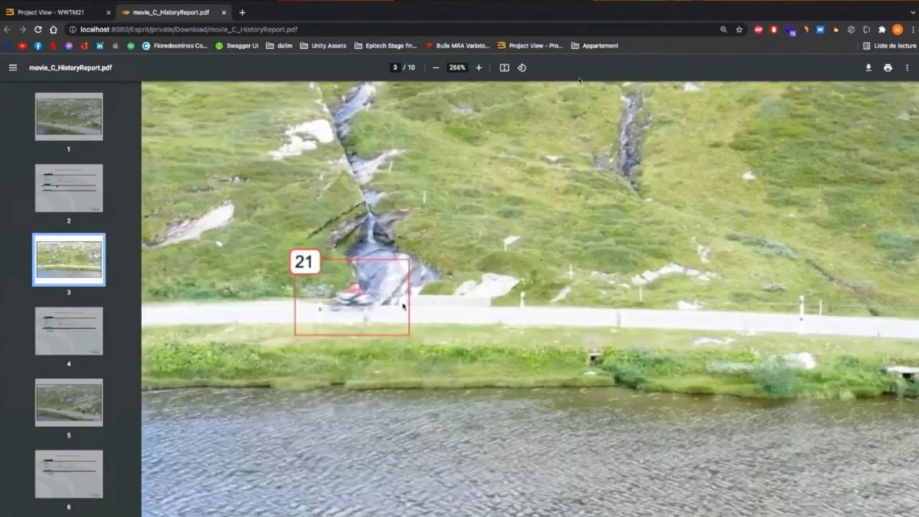
{"action": "scroll", "coordinate": [399, 283], "scroll_direction": "down", "scroll_amount": 5}
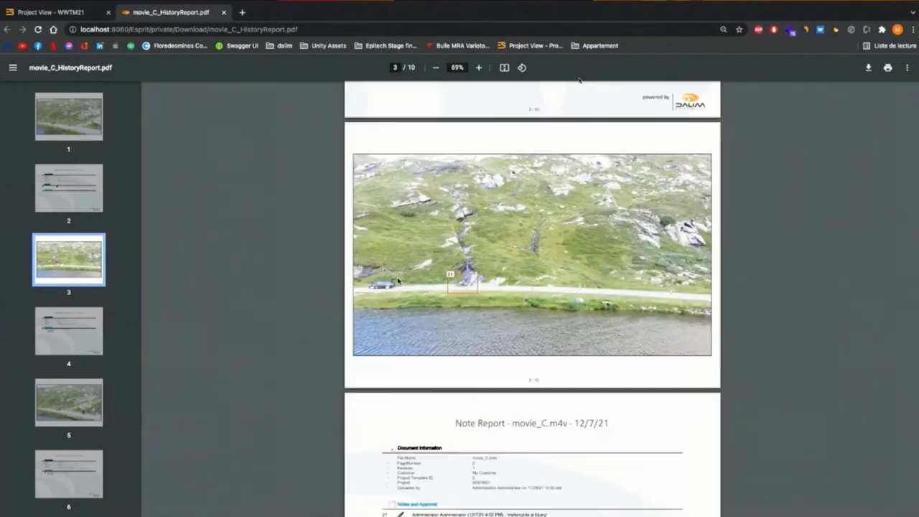
{"action": "scroll", "coordinate": [467, 297], "scroll_direction": "up", "scroll_amount": 3}
On page 4, select 'motorcycle' in note 21 and highlight its Start and End times.
{"action": "scroll", "coordinate": [471, 296], "scroll_direction": "down", "scroll_amount": 5}
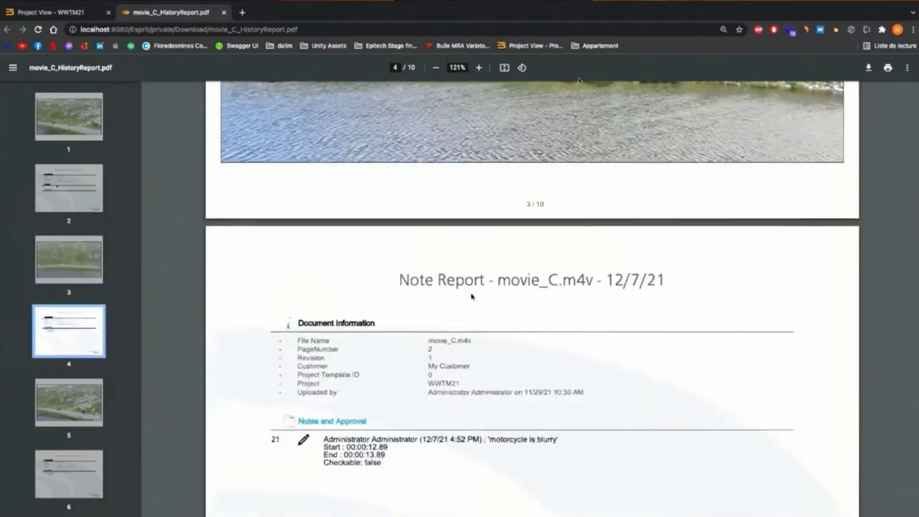
{"action": "scroll", "coordinate": [414, 324], "scroll_direction": "up", "scroll_amount": 4}
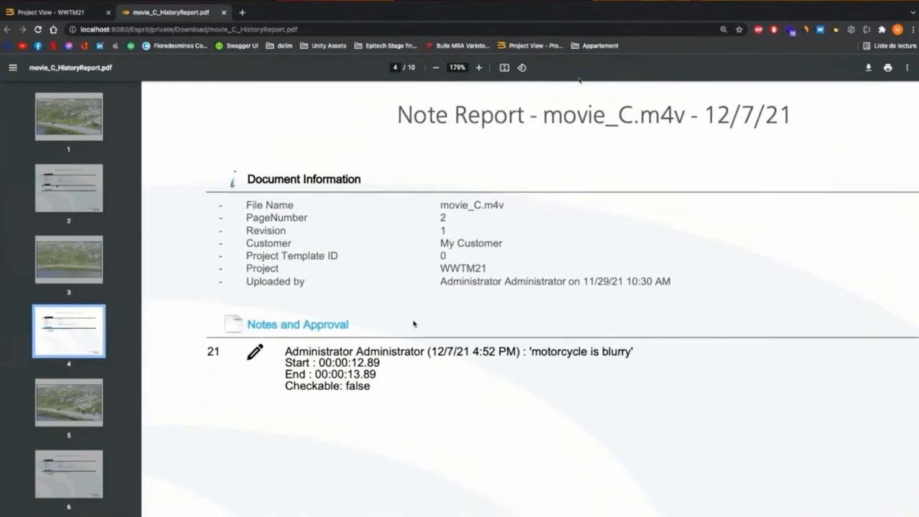
{"action": "double_click", "coordinate": [548, 332]}
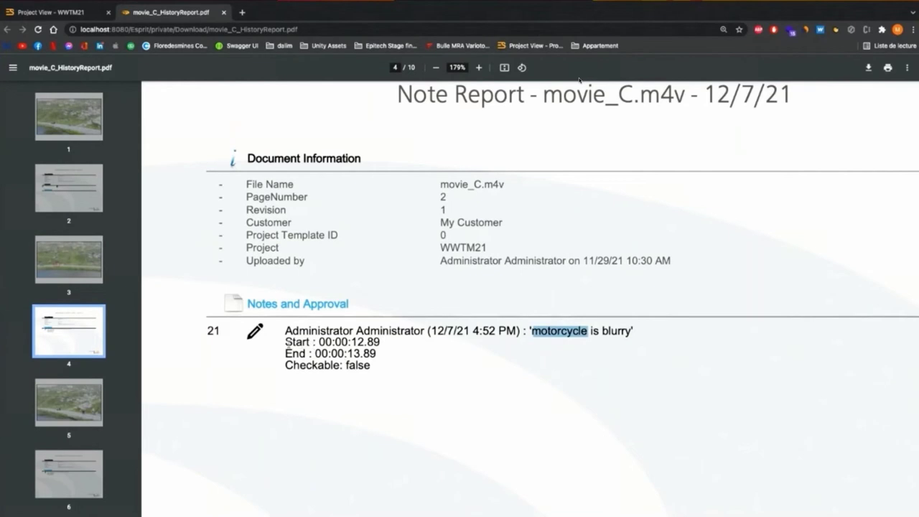
{"action": "left_click_drag", "start_coordinate": [286, 341], "coordinate": [376, 354]}
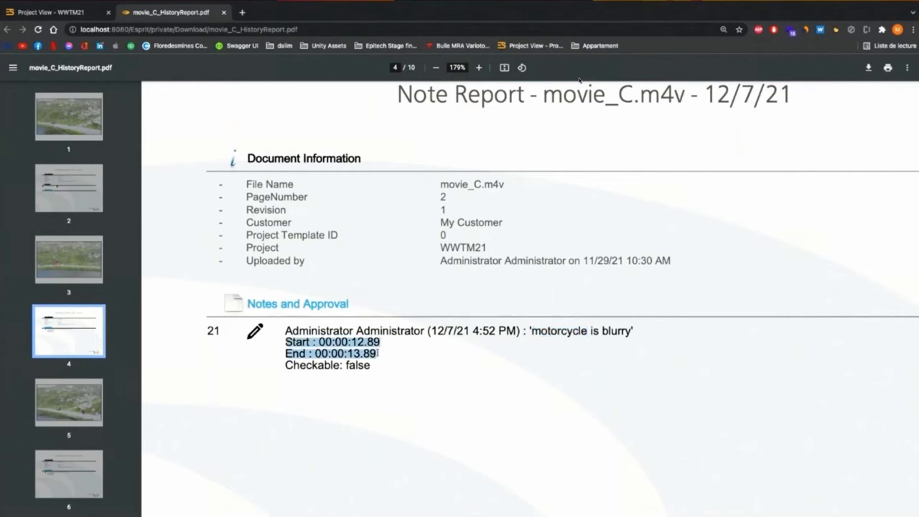
Scroll to note 22 on pages 5–6, highlight its 'blurry again' comment, and switch to the slides.
{"action": "scroll", "coordinate": [447, 325], "scroll_direction": "down", "scroll_amount": 4}
{"action": "scroll", "coordinate": [454, 348], "scroll_direction": "down", "scroll_amount": 5}
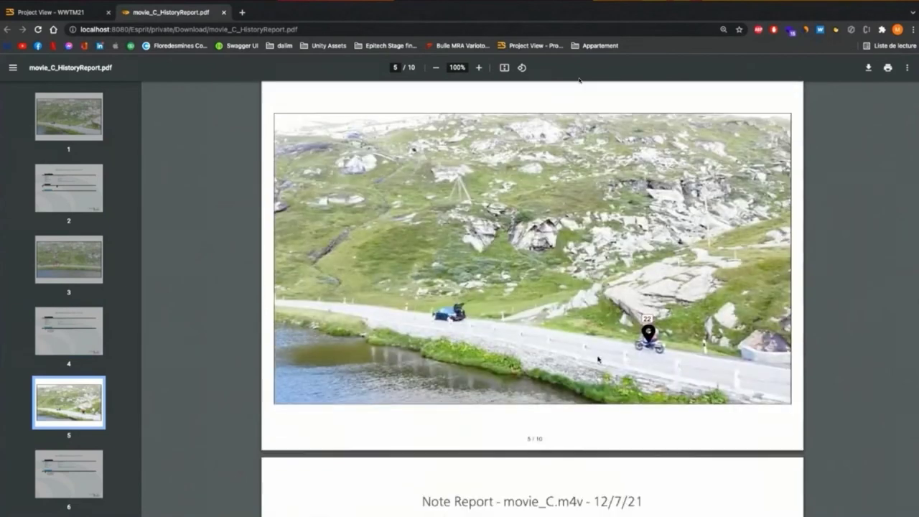
{"action": "scroll", "coordinate": [598, 359], "scroll_direction": "up", "scroll_amount": 5}
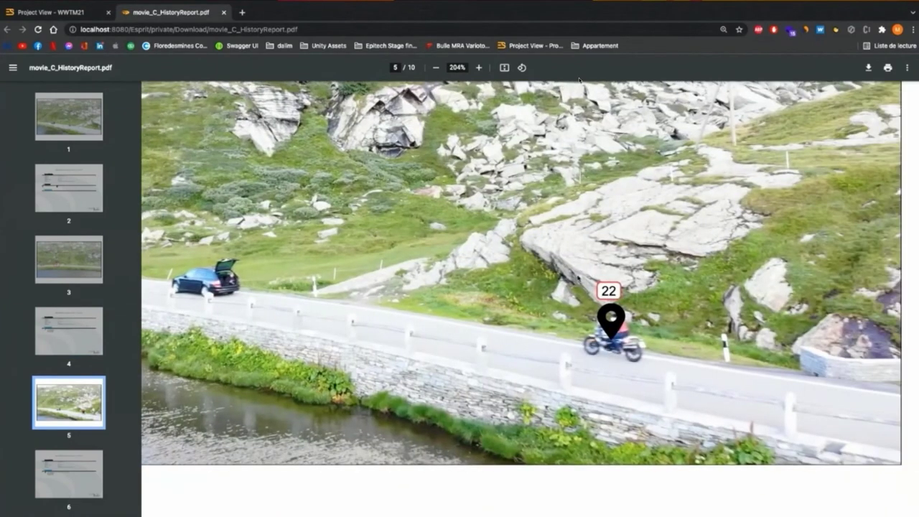
{"action": "scroll", "coordinate": [558, 325], "scroll_direction": "down", "scroll_amount": 6}
{"action": "scroll", "coordinate": [558, 325], "scroll_direction": "up", "scroll_amount": 2}
{"action": "scroll", "coordinate": [558, 325], "scroll_direction": "down", "scroll_amount": 5}
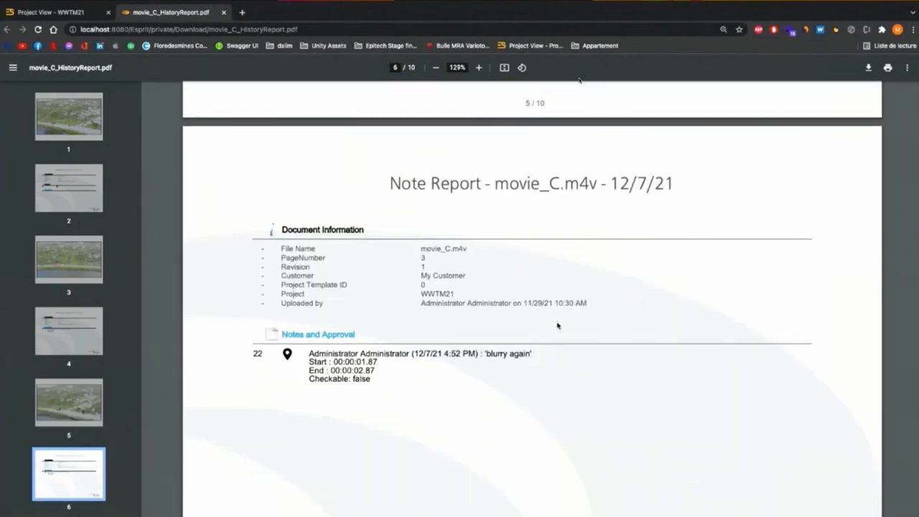
{"action": "left_click_drag", "start_coordinate": [469, 355], "coordinate": [537, 355]}
{"action": "scroll", "coordinate": [557, 393], "scroll_direction": "down", "scroll_amount": 3}
{"action": "key", "text": "super+Tab"}
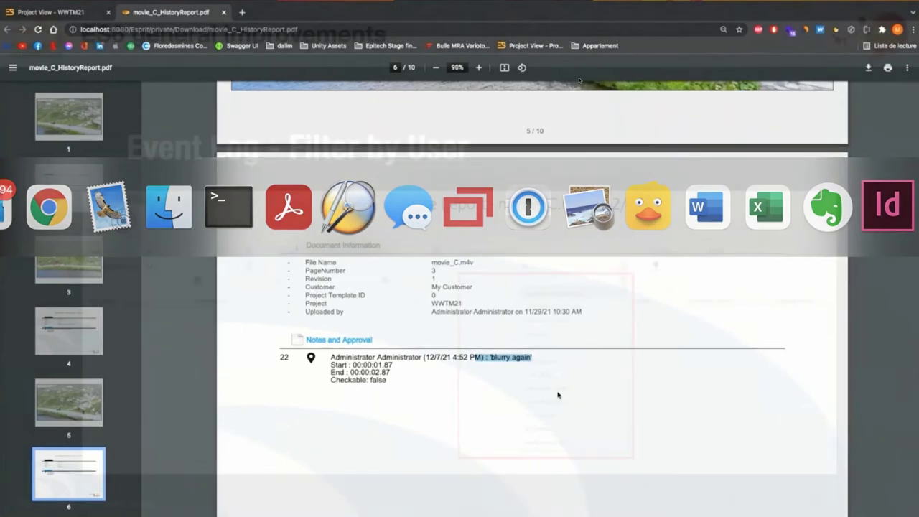
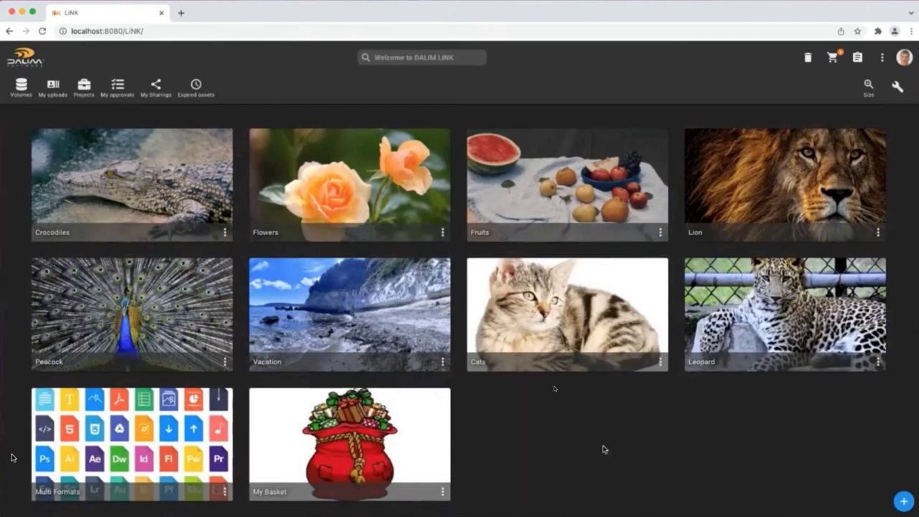
Open the bottle asset from Multi Formats and switch the multiview to a 2x2 layout.
{"action": "left_click", "coordinate": [72, 445]}
{"action": "double_click", "coordinate": [41, 216]}
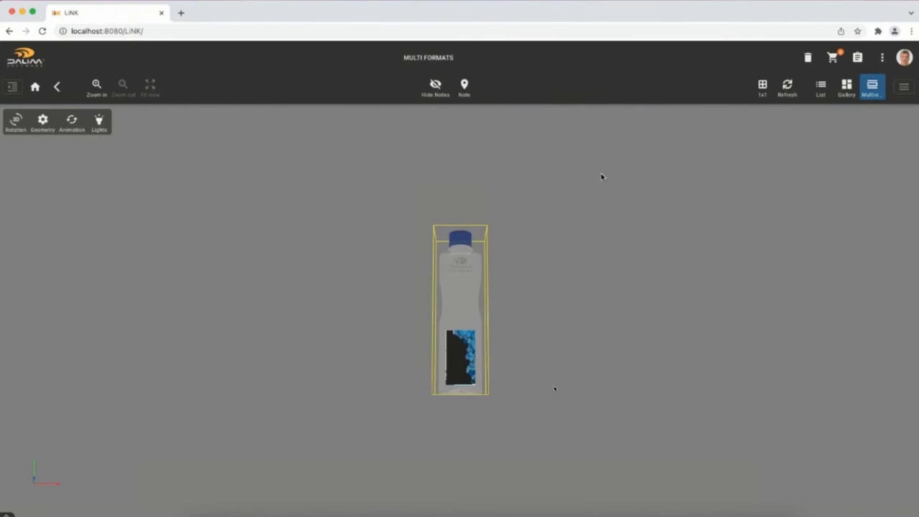
{"action": "left_click", "coordinate": [763, 86]}
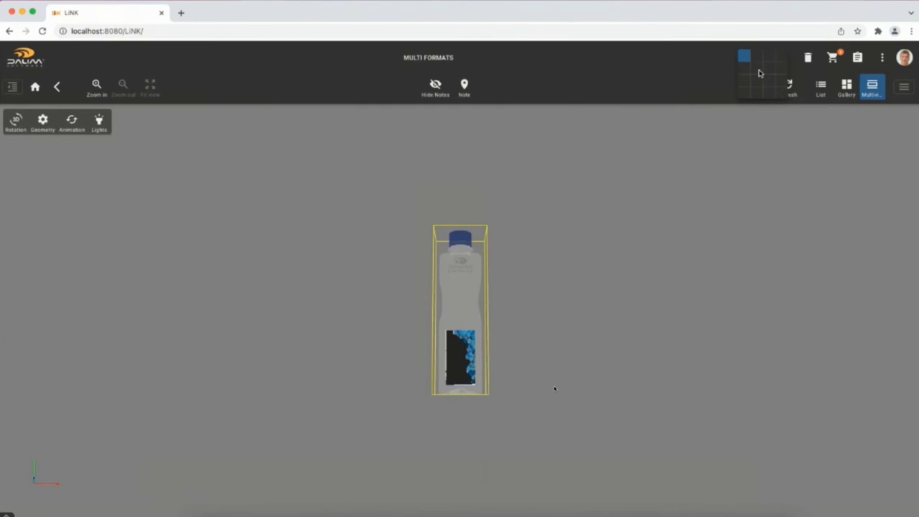
{"action": "left_click", "coordinate": [759, 72]}
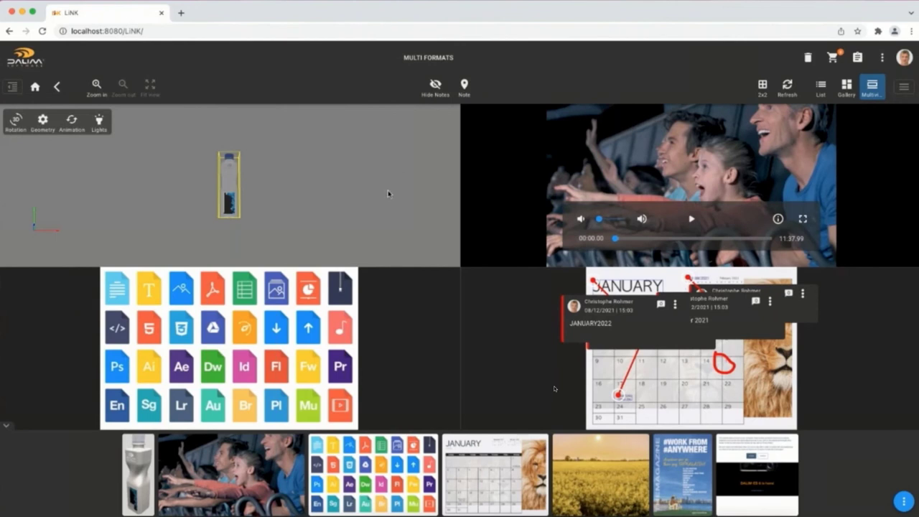
Replace the 3D bottle pane with the magazine, then select the calendar pane.
{"action": "left_click", "coordinate": [403, 167]}
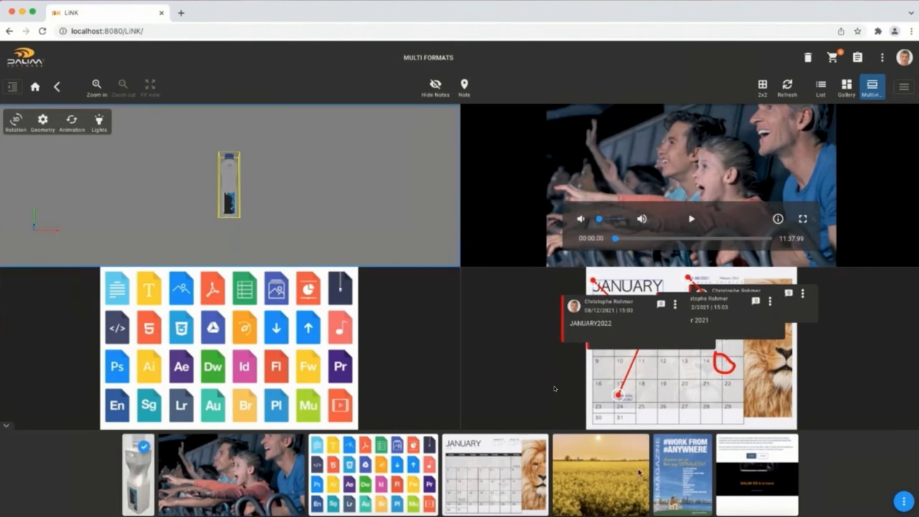
{"action": "left_click", "coordinate": [681, 467]}
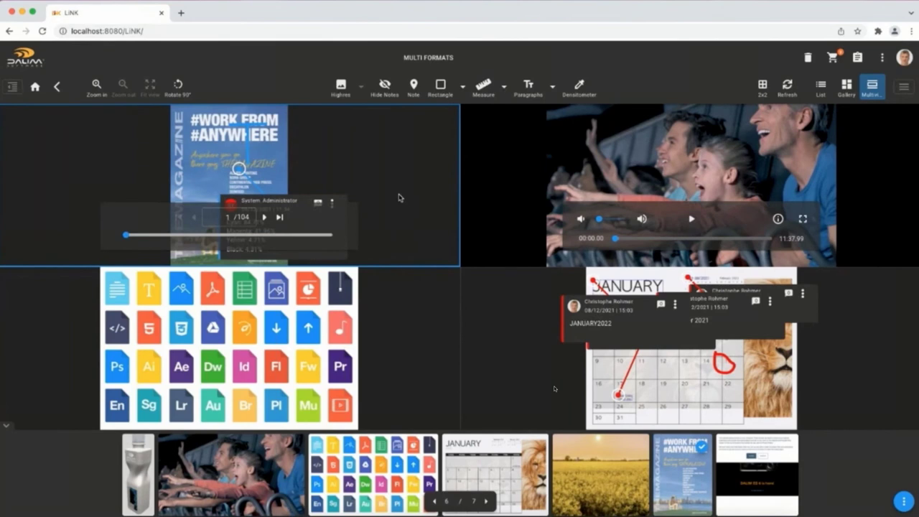
{"action": "left_click", "coordinate": [513, 329]}
{"action": "scroll", "coordinate": [513, 329], "scroll_direction": "up", "scroll_amount": 4}
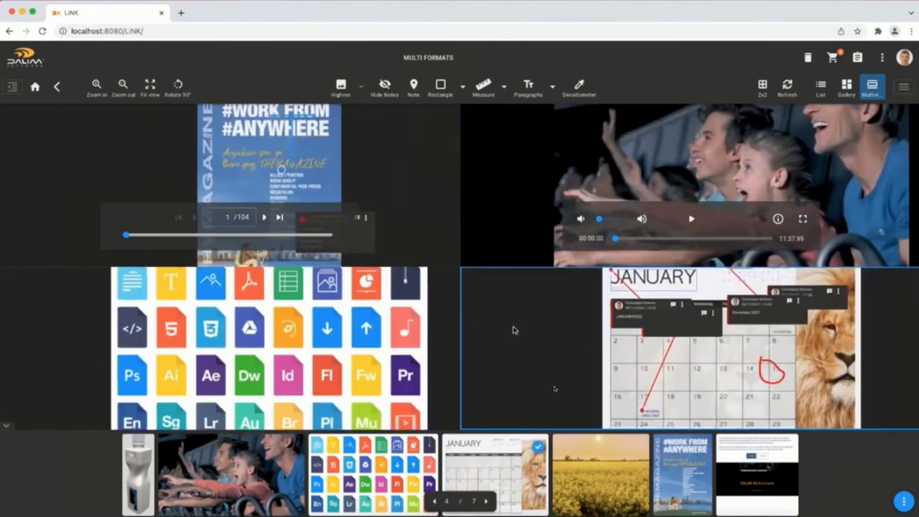
{"action": "scroll", "coordinate": [714, 379], "scroll_direction": "down", "scroll_amount": 4}
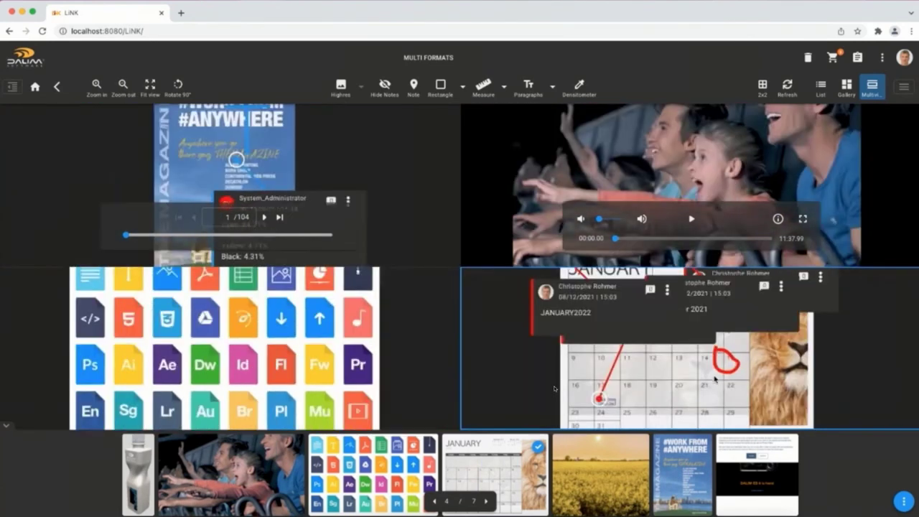
Cycle the active pane through file icons, magazine, video, calendar and back to video.
{"action": "left_click", "coordinate": [383, 315]}
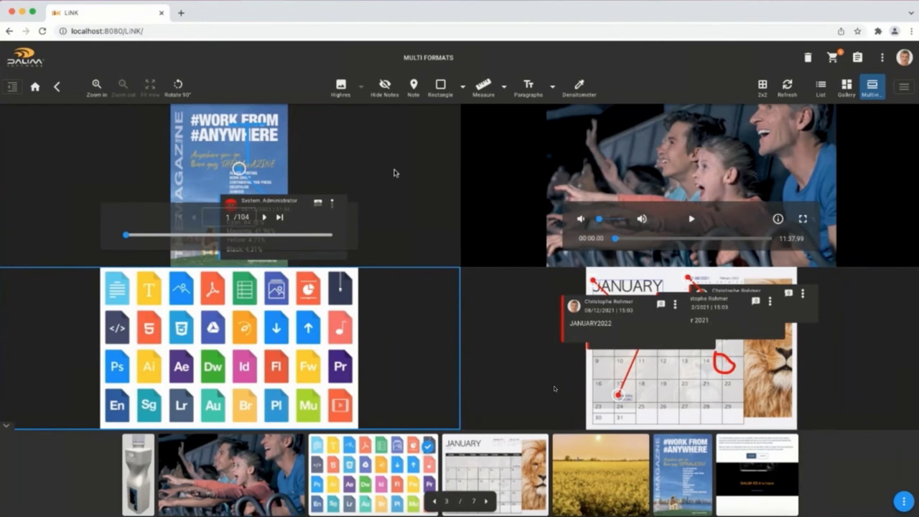
{"action": "left_click", "coordinate": [413, 138]}
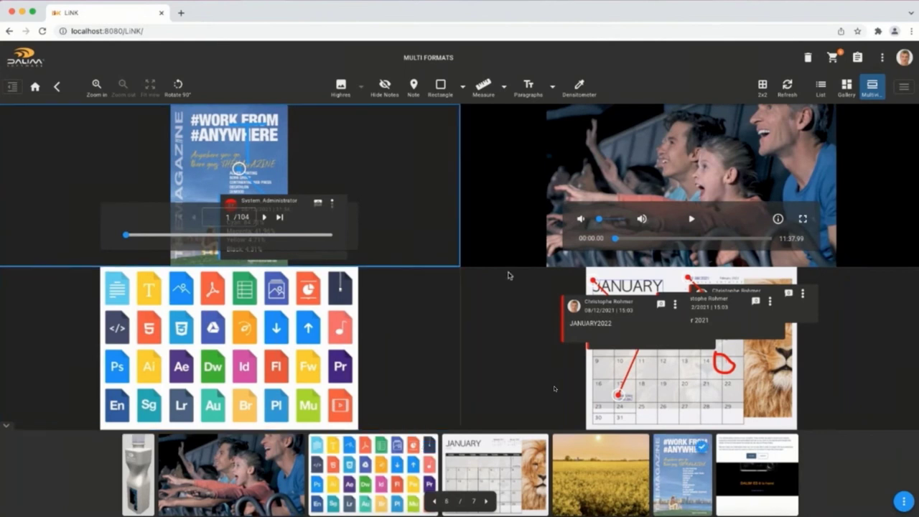
{"action": "left_click", "coordinate": [525, 205]}
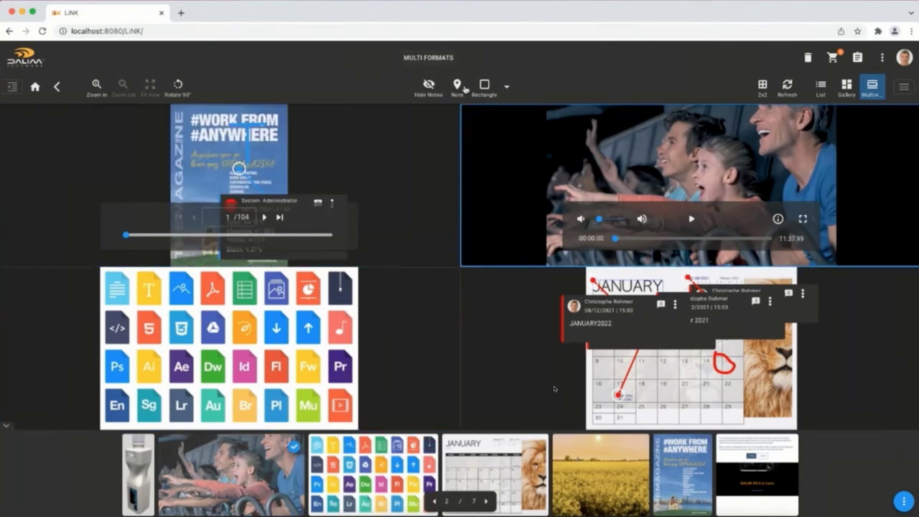
{"action": "left_click", "coordinate": [499, 376]}
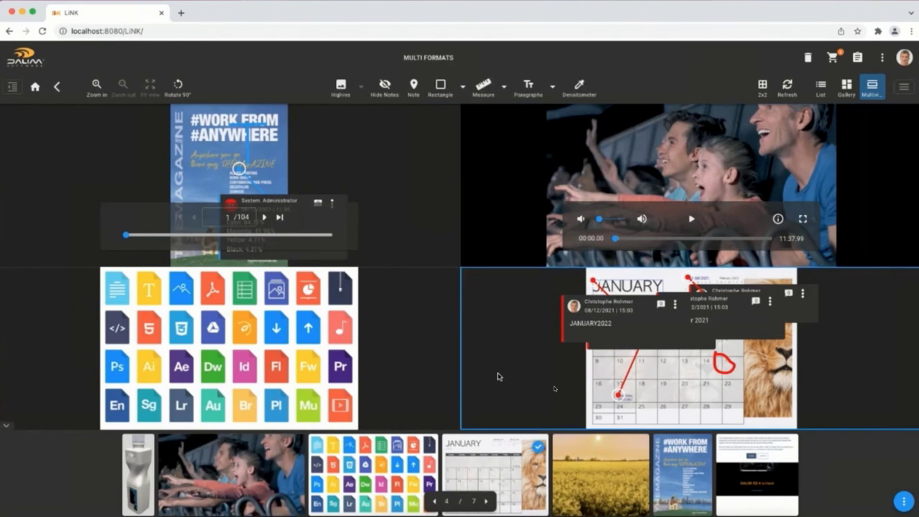
{"action": "left_click", "coordinate": [532, 127]}
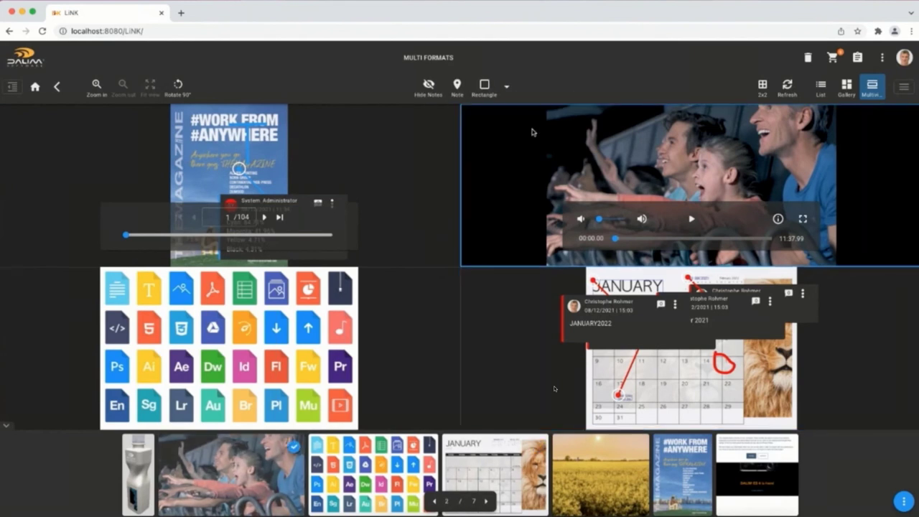
Play and pause the video, then return to the home collections page.
{"action": "left_click", "coordinate": [692, 219]}
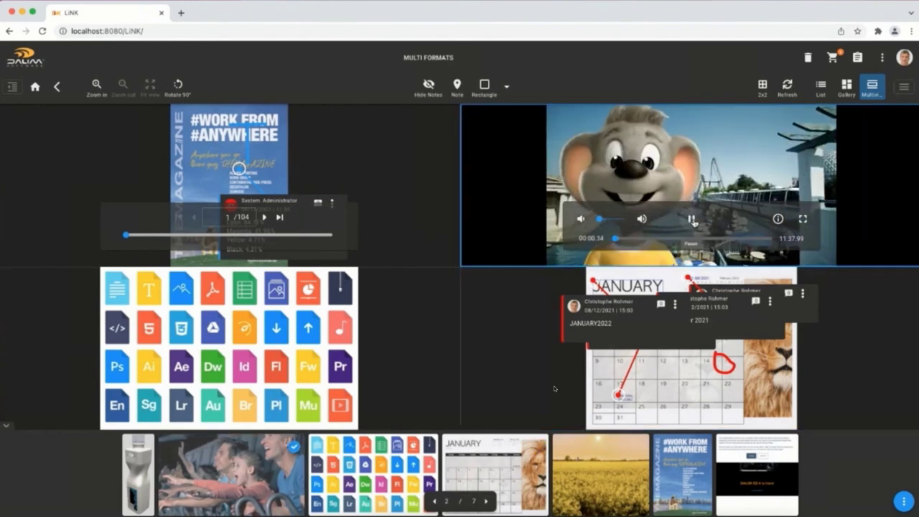
{"action": "left_click", "coordinate": [693, 220]}
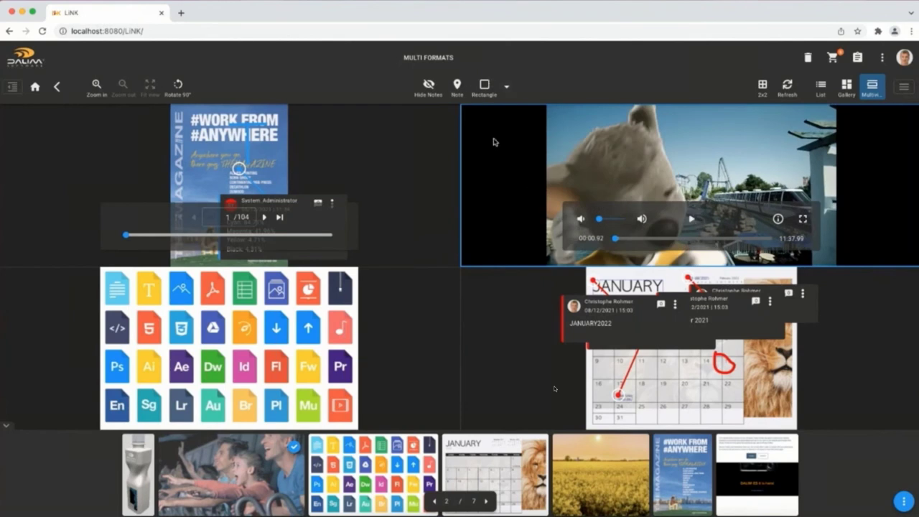
{"action": "left_click", "coordinate": [527, 313]}
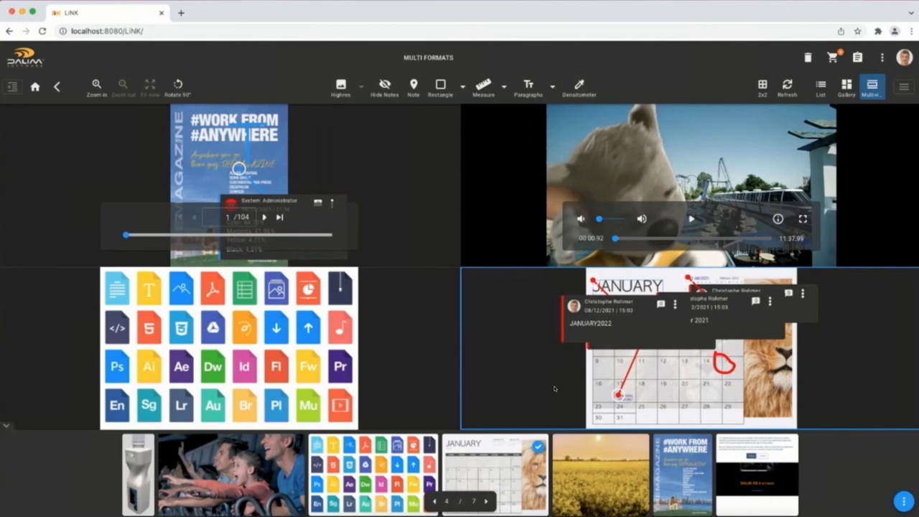
{"action": "left_click", "coordinate": [33, 87]}
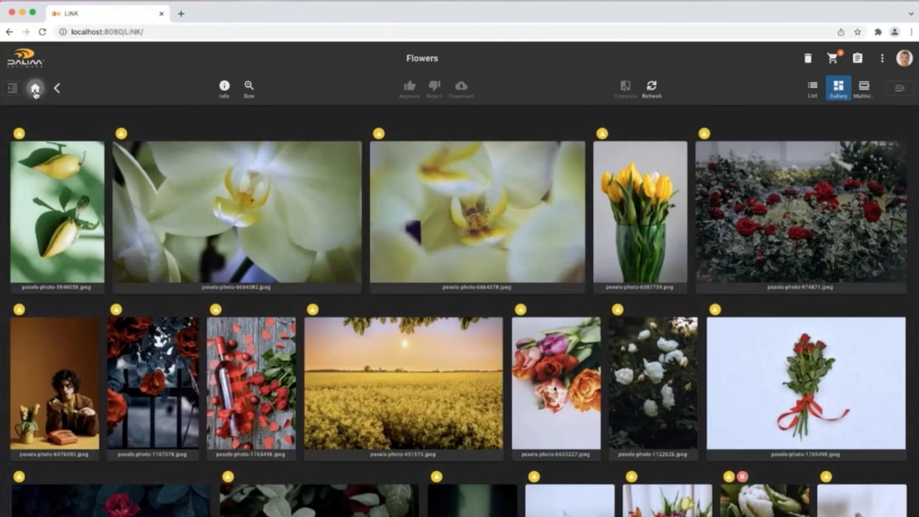
Browse the storage volumes, looking into DAM, then open Volume2.
{"action": "left_click", "coordinate": [34, 88]}
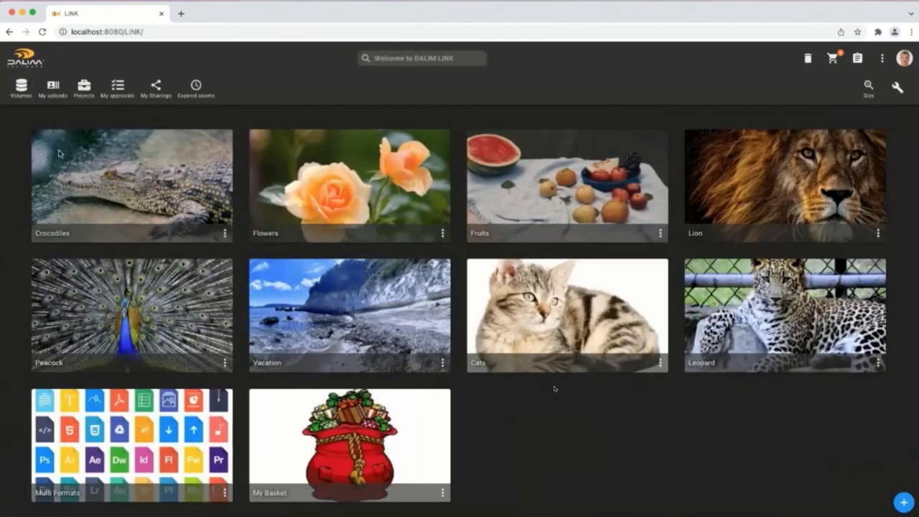
{"action": "left_click", "coordinate": [21, 88]}
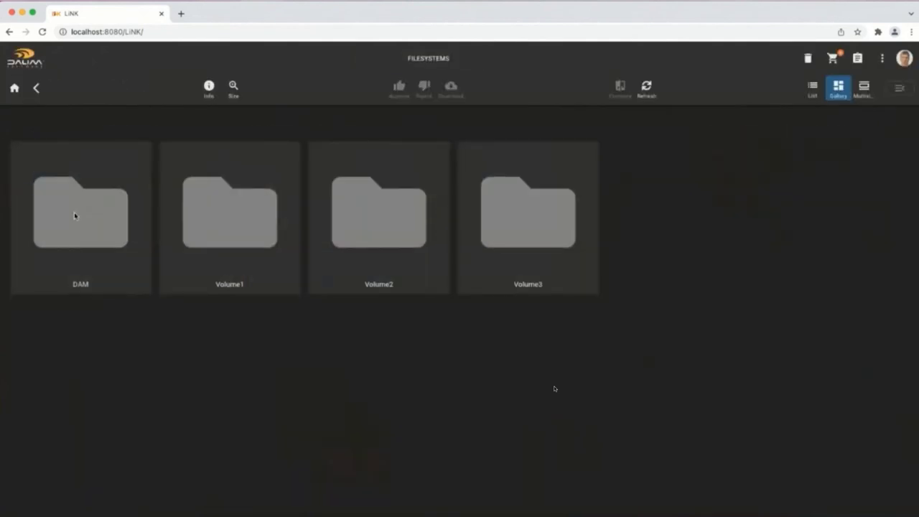
{"action": "double_click", "coordinate": [74, 212]}
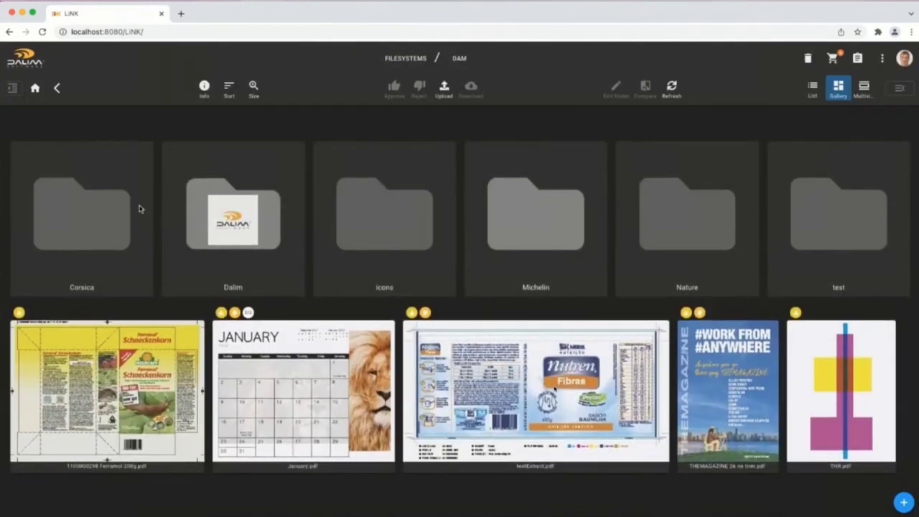
{"action": "left_click", "coordinate": [56, 87]}
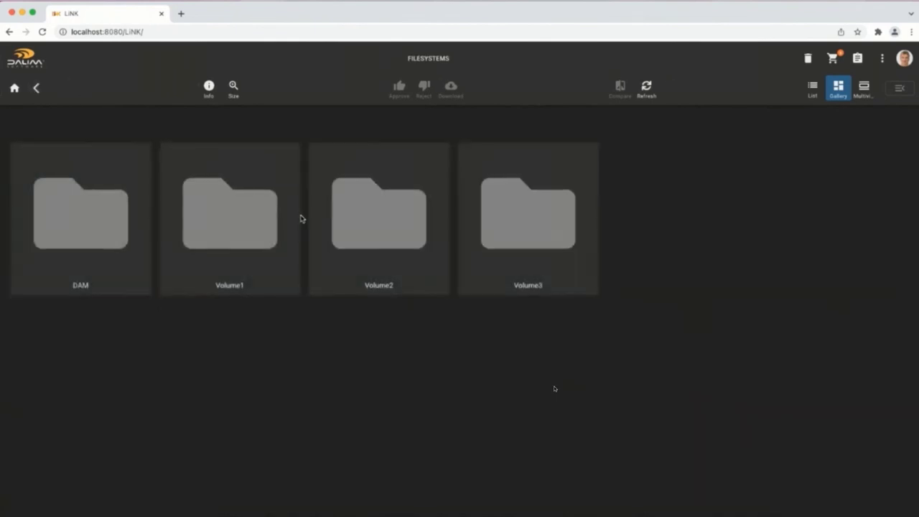
{"action": "double_click", "coordinate": [365, 218]}
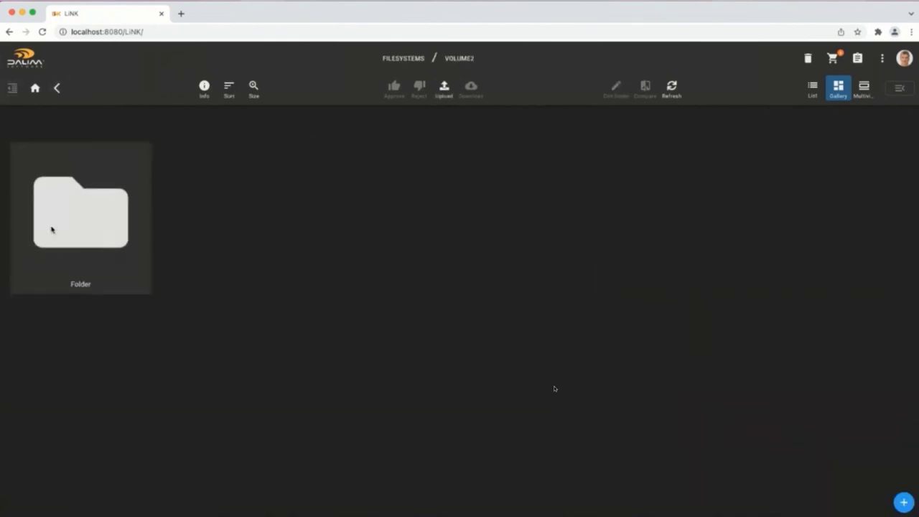
View the photos in Volume2's Folder, then drag the Folder into the trash.
{"action": "left_click", "coordinate": [87, 241]}
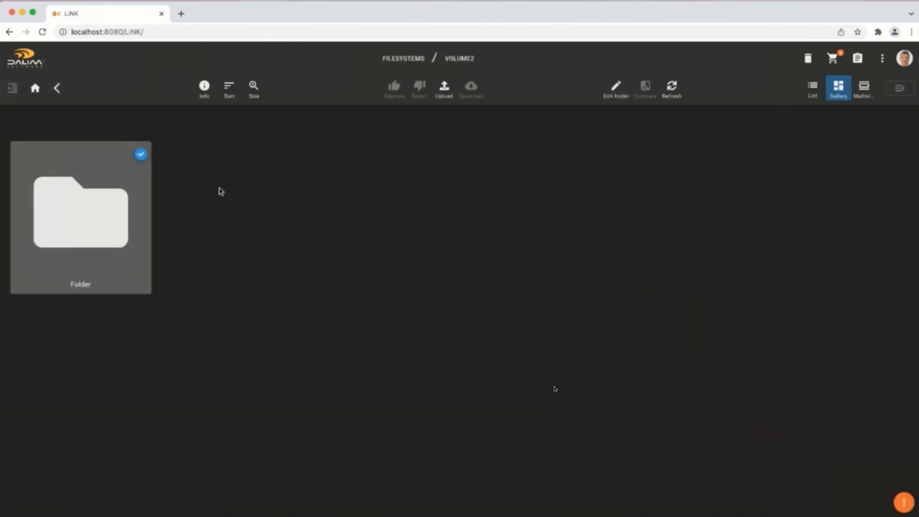
{"action": "double_click", "coordinate": [94, 229]}
{"action": "left_click", "coordinate": [59, 87]}
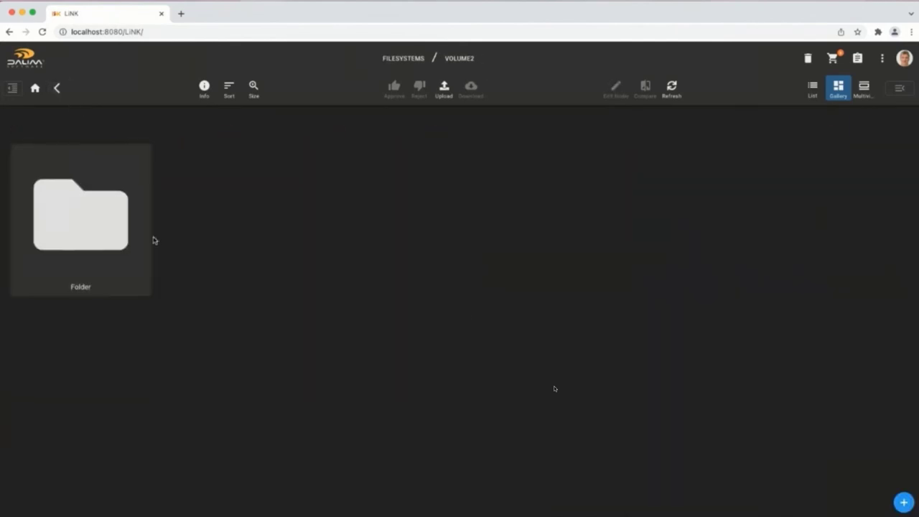
{"action": "left_click", "coordinate": [118, 228]}
{"action": "left_click_drag", "start_coordinate": [95, 241], "coordinate": [808, 59]}
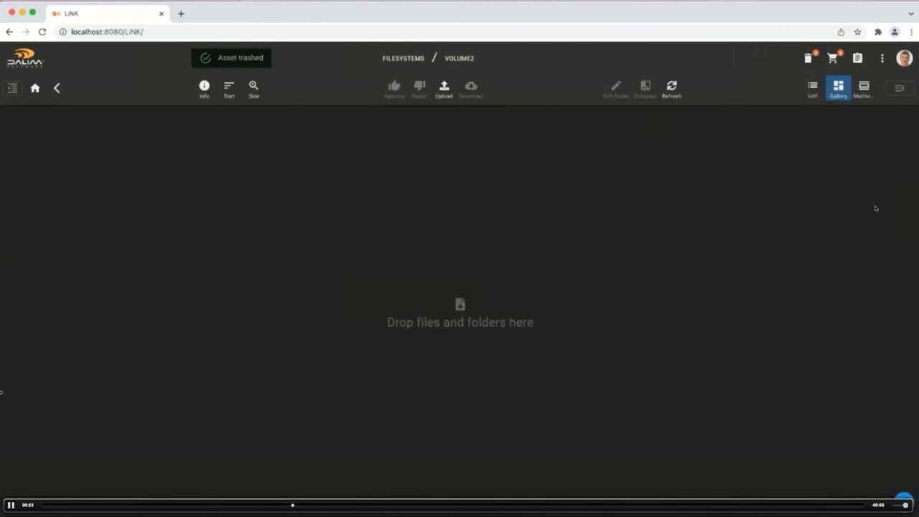
Reopen Volume2, restore the Folder from the trash bin, and open it.
{"action": "left_click", "coordinate": [55, 85]}
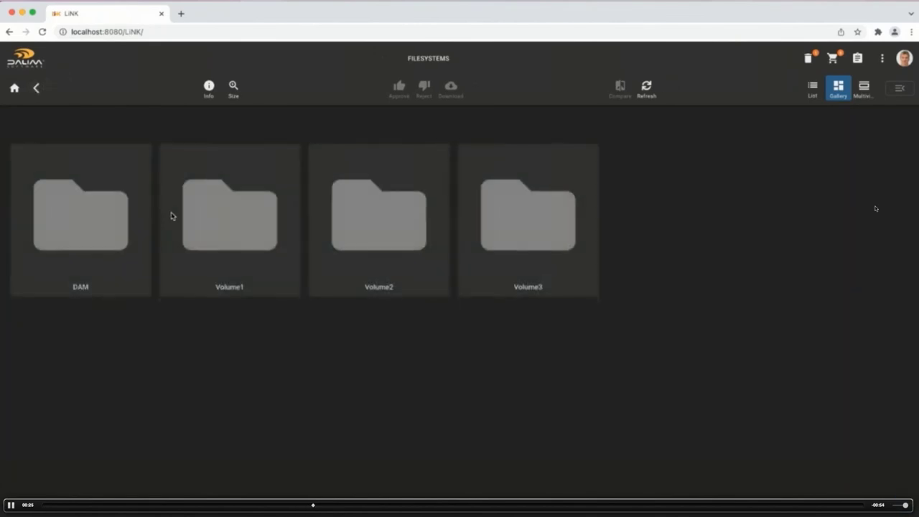
{"action": "left_click", "coordinate": [110, 245]}
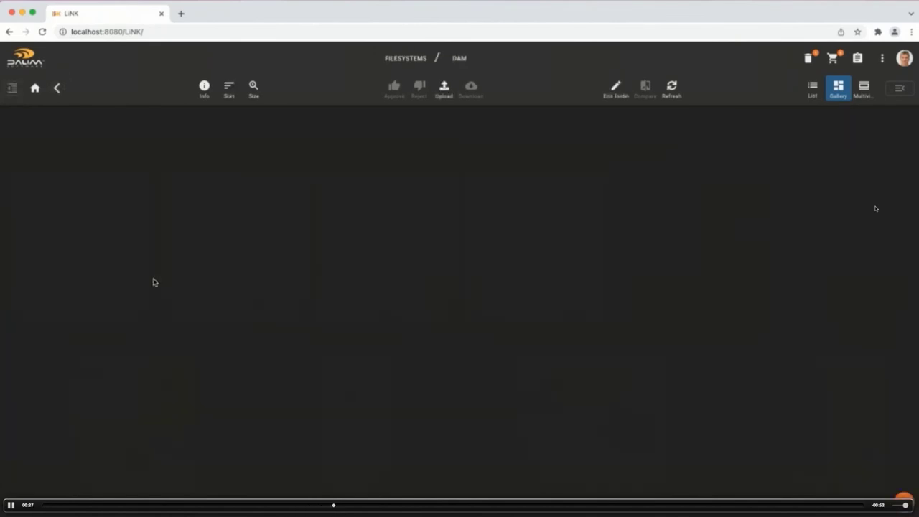
{"action": "left_click", "coordinate": [56, 88]}
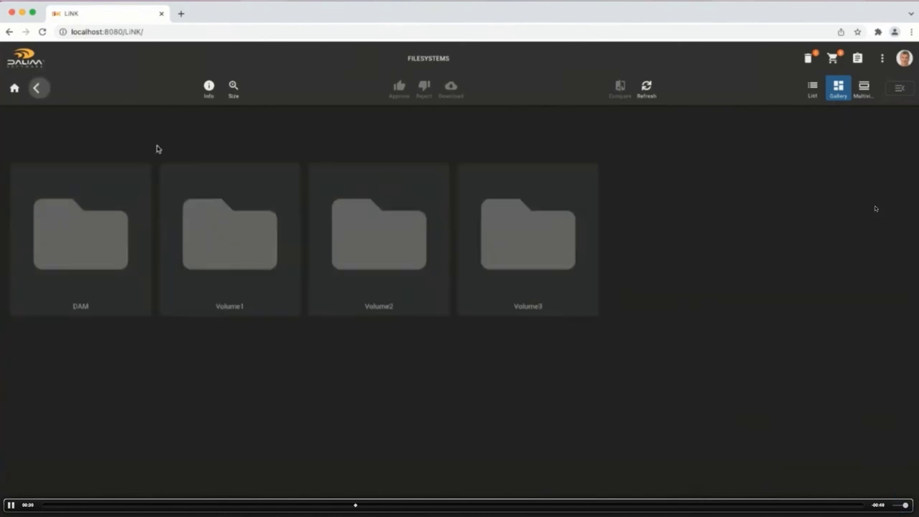
{"action": "left_click", "coordinate": [365, 214]}
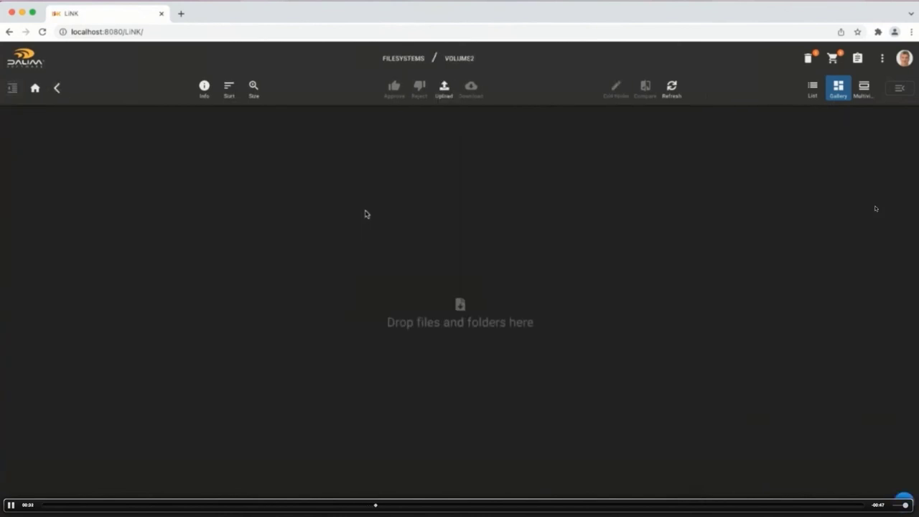
{"action": "left_click", "coordinate": [809, 60]}
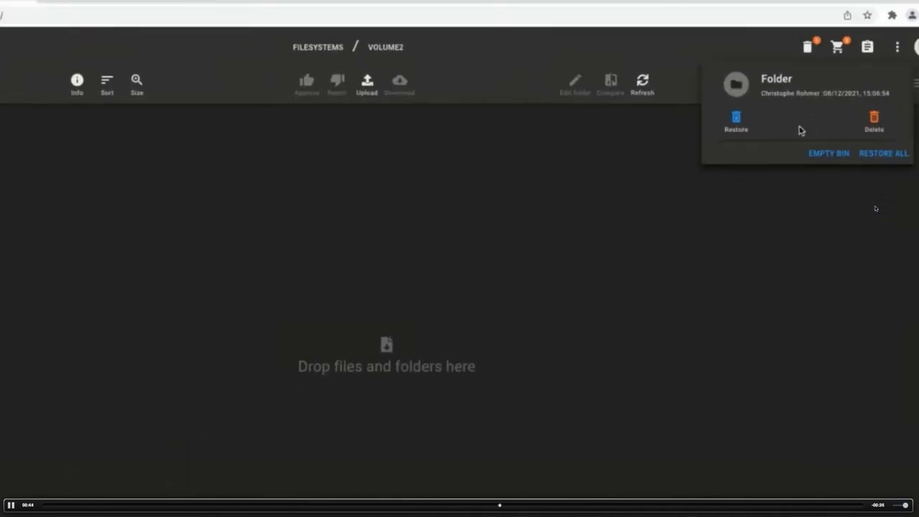
{"action": "left_click", "coordinate": [735, 123]}
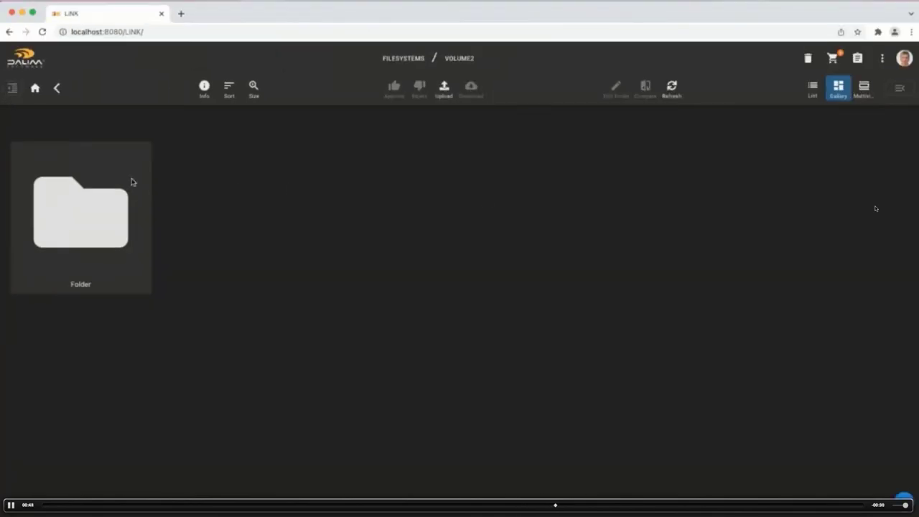
{"action": "double_click", "coordinate": [99, 215]}
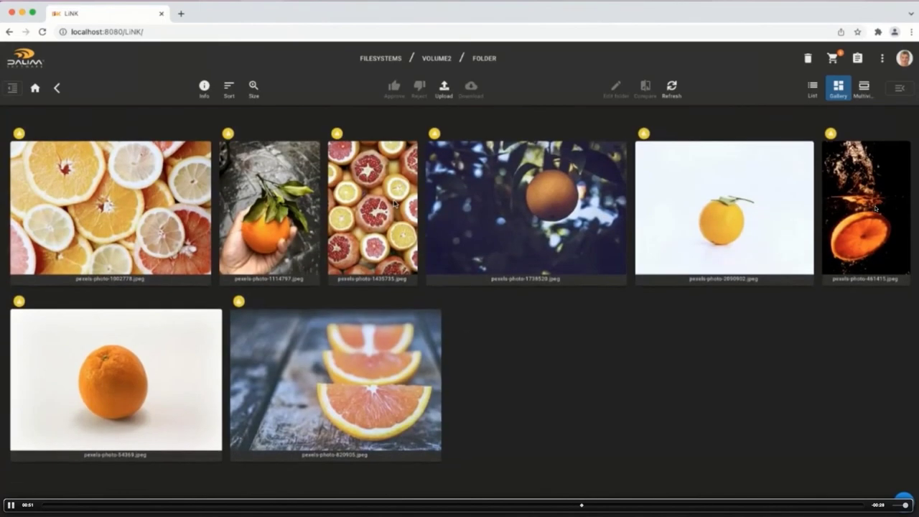
Select the first four orange photos and drag them into the trash.
{"action": "left_click", "coordinate": [209, 185]}
{"action": "left_click", "coordinate": [481, 212], "text": "shift"}
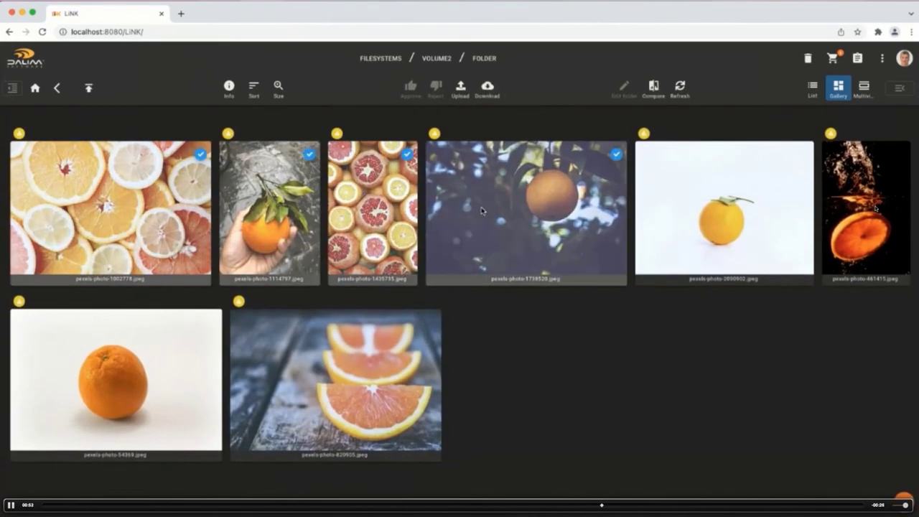
{"action": "left_click_drag", "start_coordinate": [143, 188], "coordinate": [810, 62]}
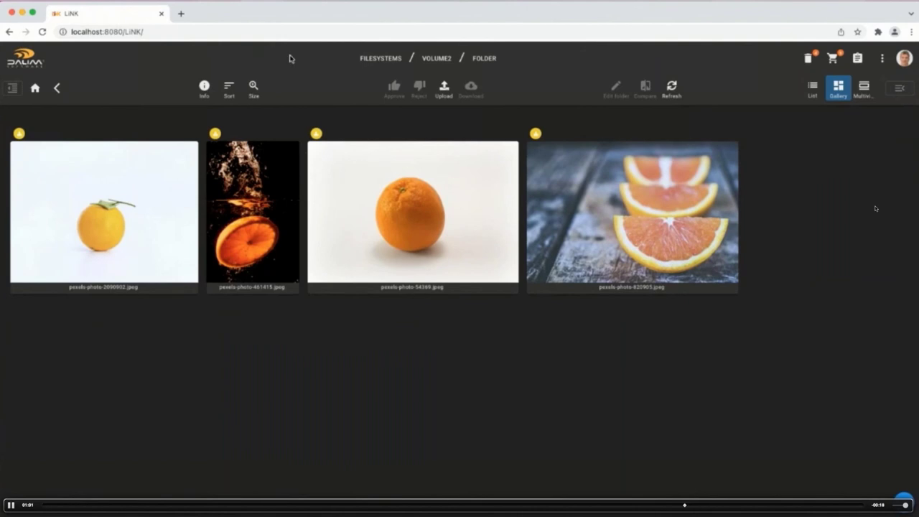
Restore pexels-photo-1114797 and pexels-photo-1002778 from the trash bin.
{"action": "left_click", "coordinate": [809, 59]}
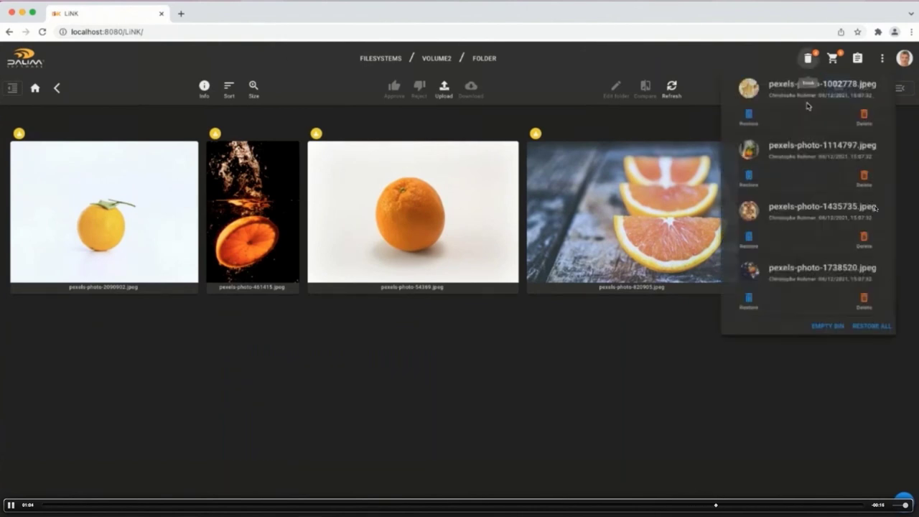
{"action": "right_click", "coordinate": [751, 182]}
{"action": "left_click", "coordinate": [747, 183]}
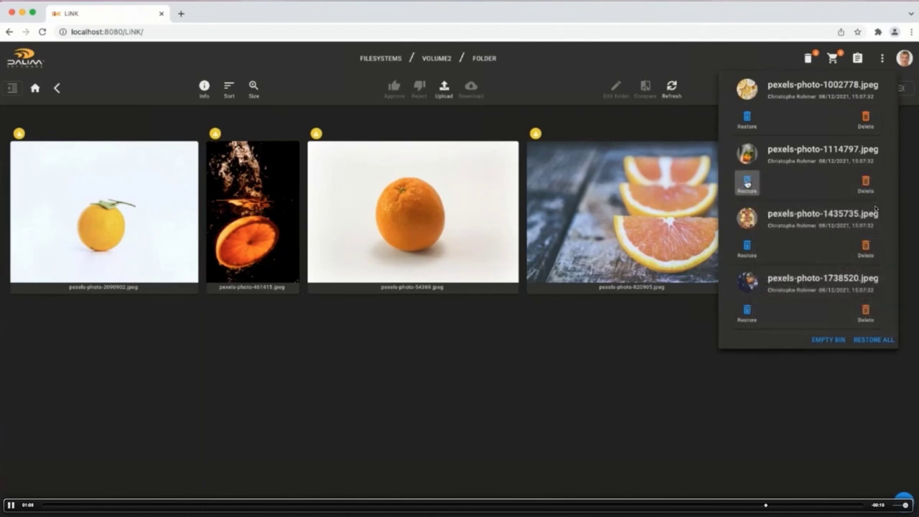
{"action": "left_click", "coordinate": [747, 183]}
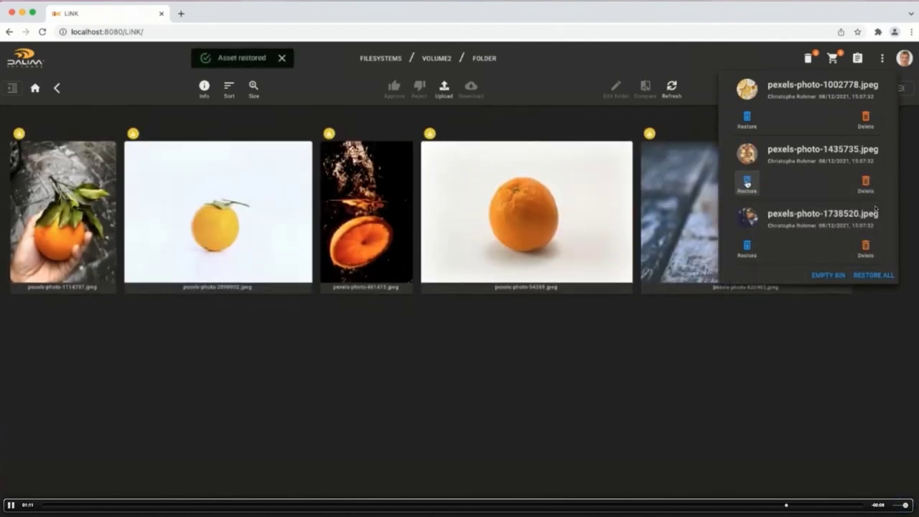
{"action": "left_click", "coordinate": [747, 119]}
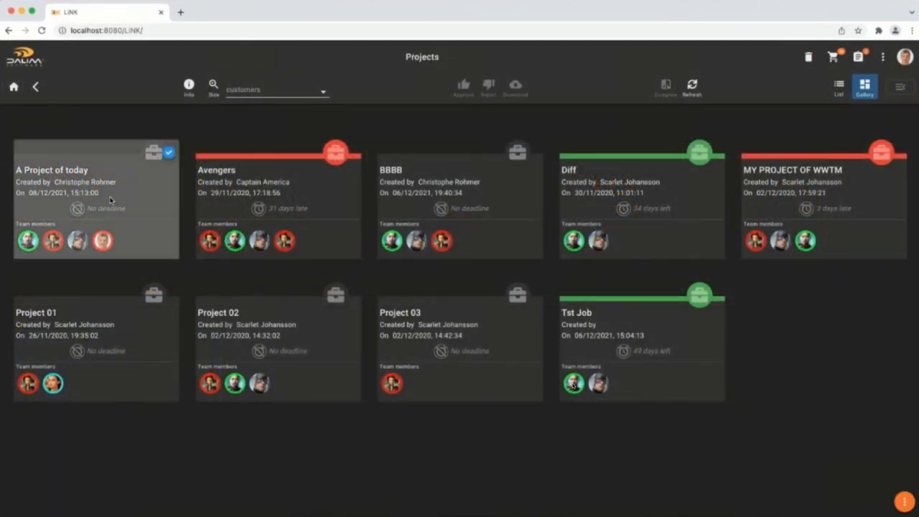
Upload the first four orange photo files into A Project of today.
{"action": "double_click", "coordinate": [119, 175]}
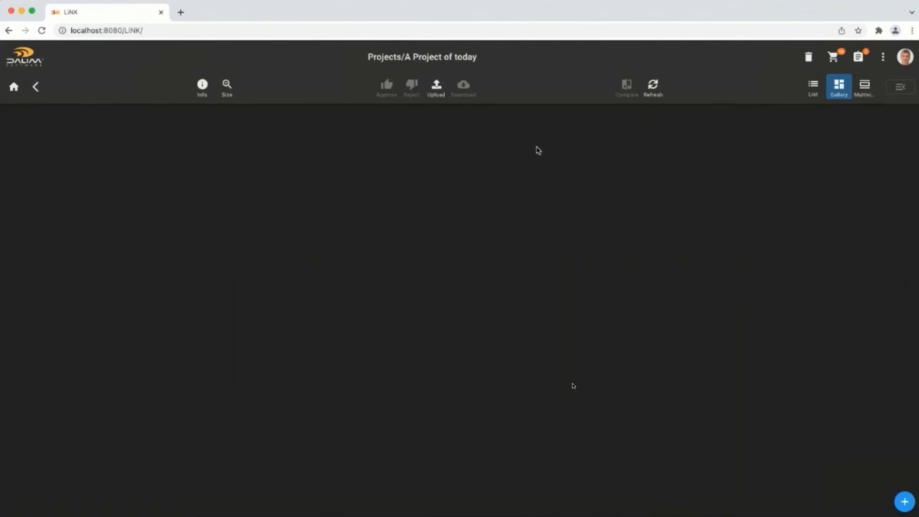
{"action": "left_click", "coordinate": [436, 86]}
{"action": "left_click", "coordinate": [461, 289]}
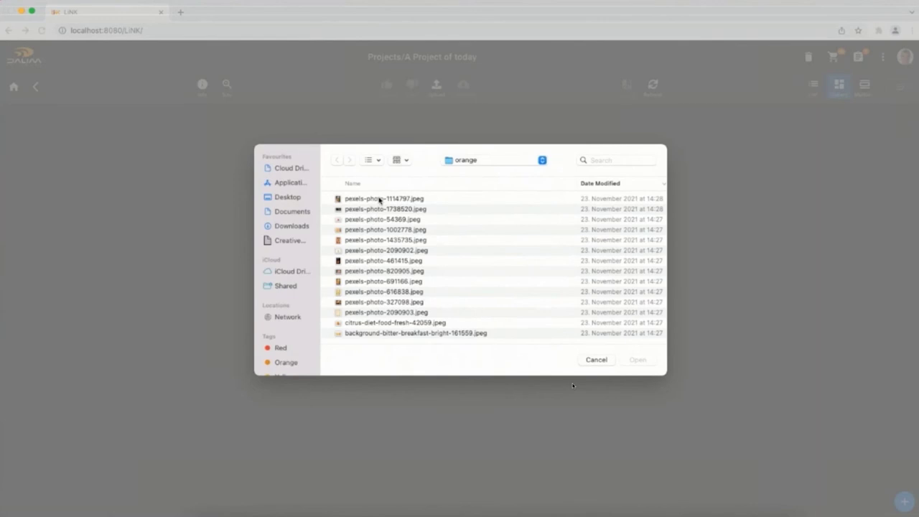
{"action": "left_click_drag", "start_coordinate": [379, 199], "coordinate": [379, 231]}
{"action": "left_click", "coordinate": [644, 363]}
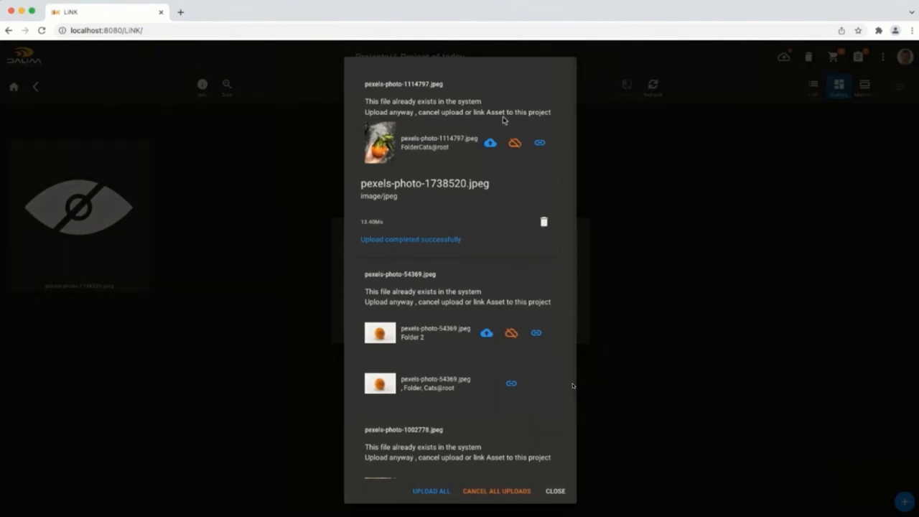
Link the existing duplicates pexels-photo-1114797, 54369 and 1002778 to the project.
{"action": "scroll", "coordinate": [486, 162], "scroll_direction": "down", "scroll_amount": 1}
{"action": "scroll", "coordinate": [486, 164], "scroll_direction": "down", "scroll_amount": 2}
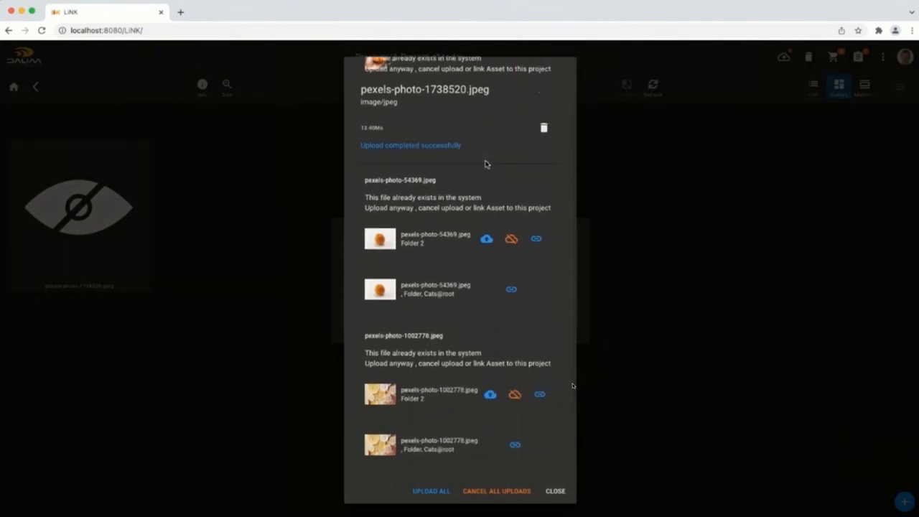
{"action": "scroll", "coordinate": [496, 183], "scroll_direction": "up", "scroll_amount": 3}
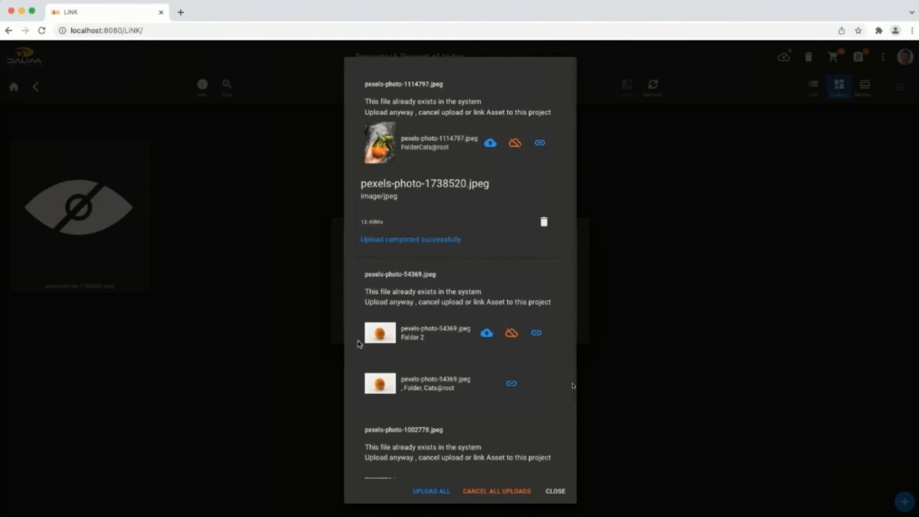
{"action": "scroll", "coordinate": [478, 367], "scroll_direction": "down", "scroll_amount": 2}
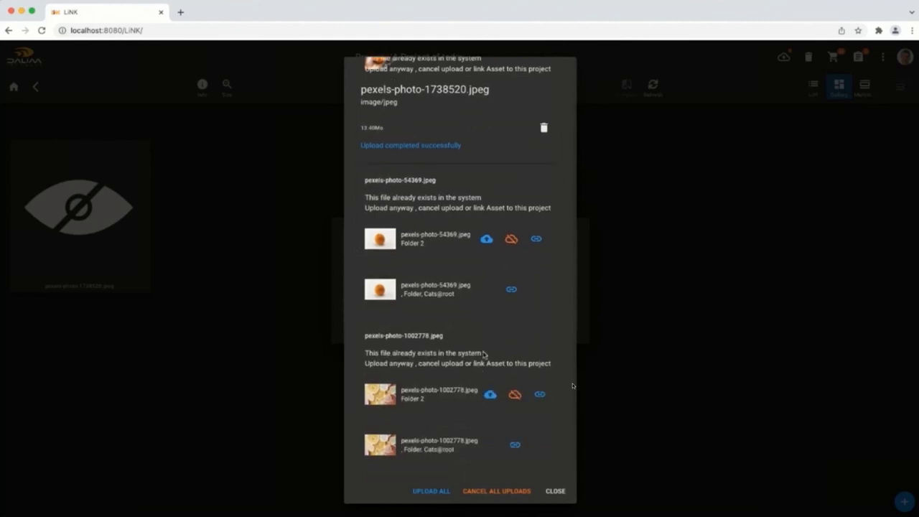
{"action": "scroll", "coordinate": [438, 368], "scroll_direction": "up", "scroll_amount": 2}
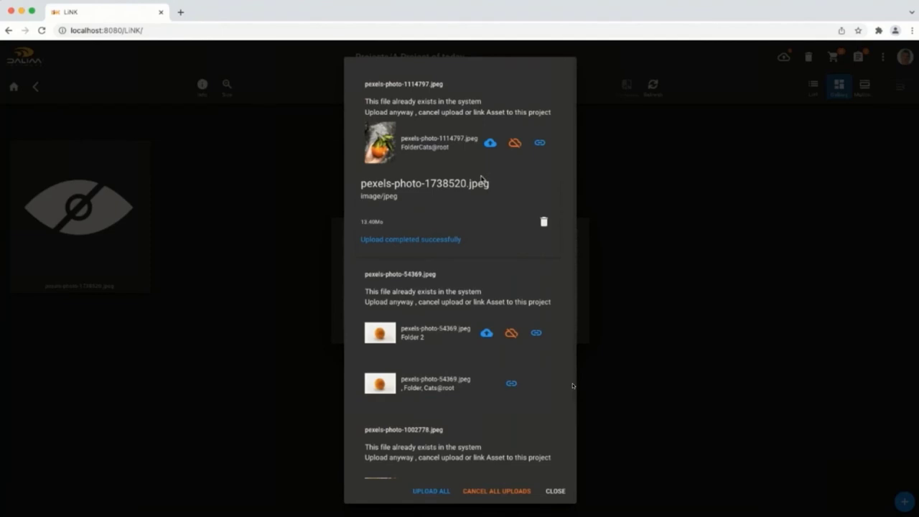
{"action": "left_click", "coordinate": [540, 141]}
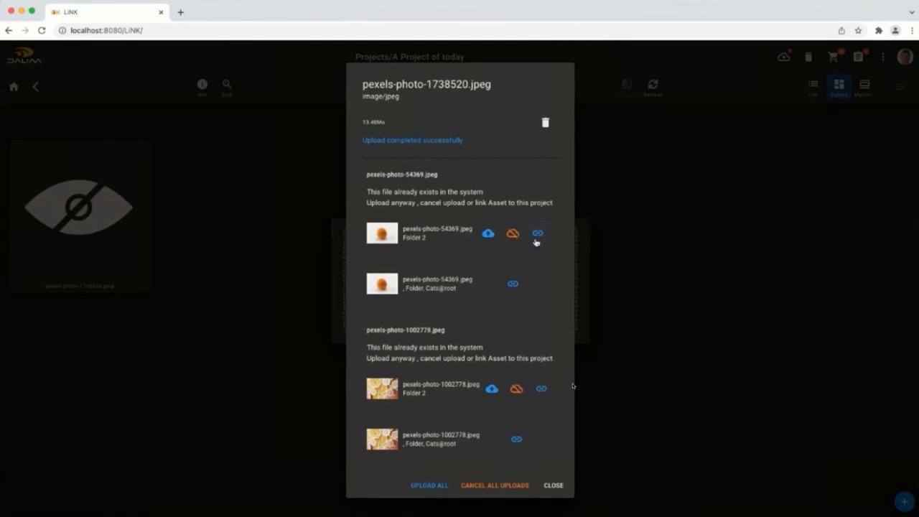
{"action": "left_click", "coordinate": [540, 233]}
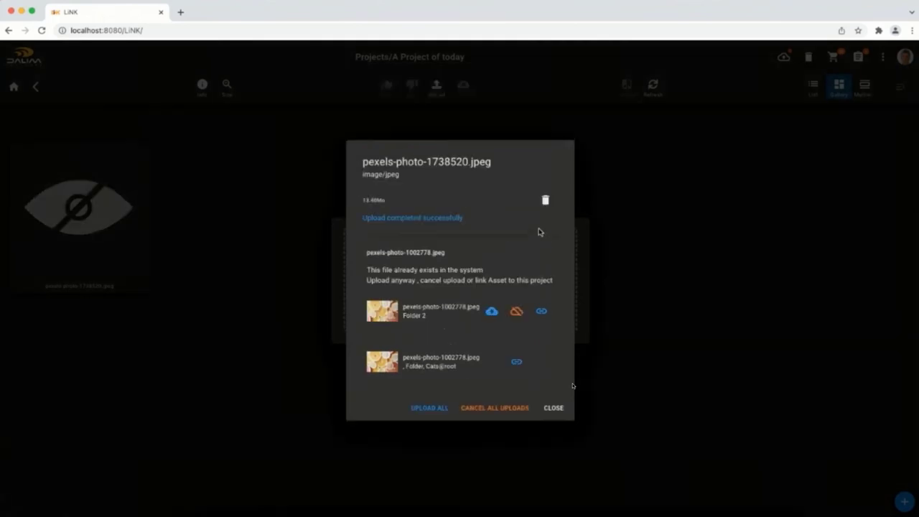
{"action": "left_click", "coordinate": [542, 311]}
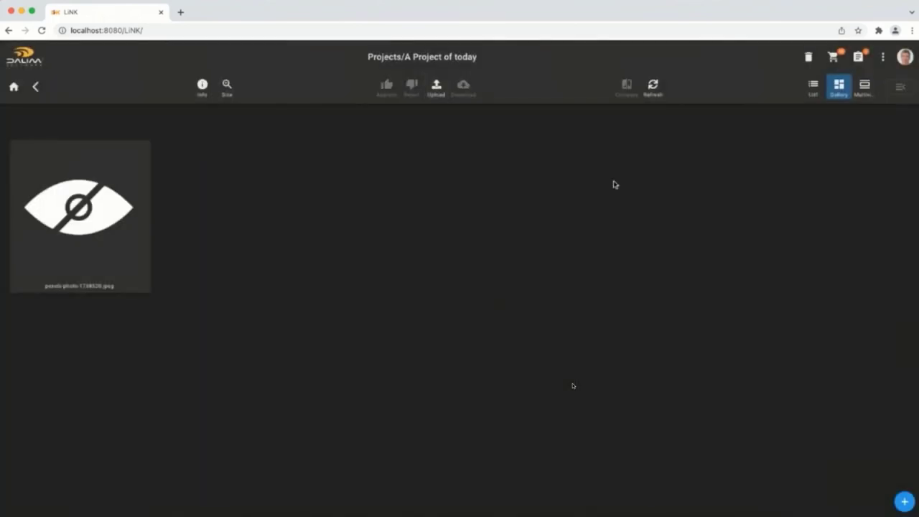